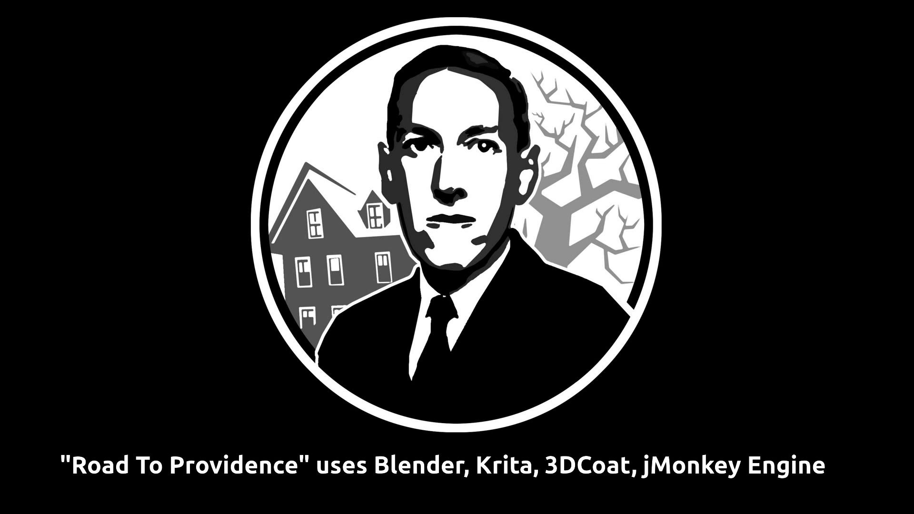
- Move the head block vertically along Z and frame the view on it
key(g)
key(z)
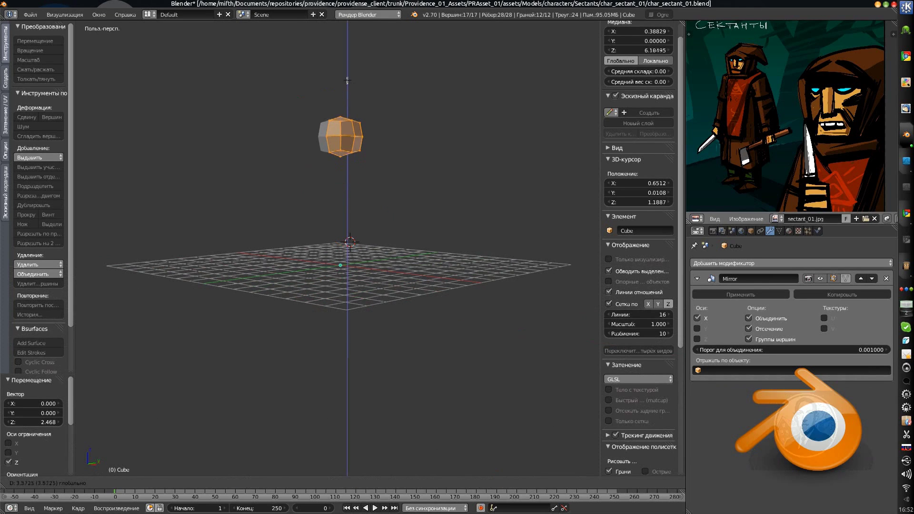
click(380, 159)
key(KP_Decimal)
scroll(306, 293, down, 3)
key(a)
key(ctrl+Tab)
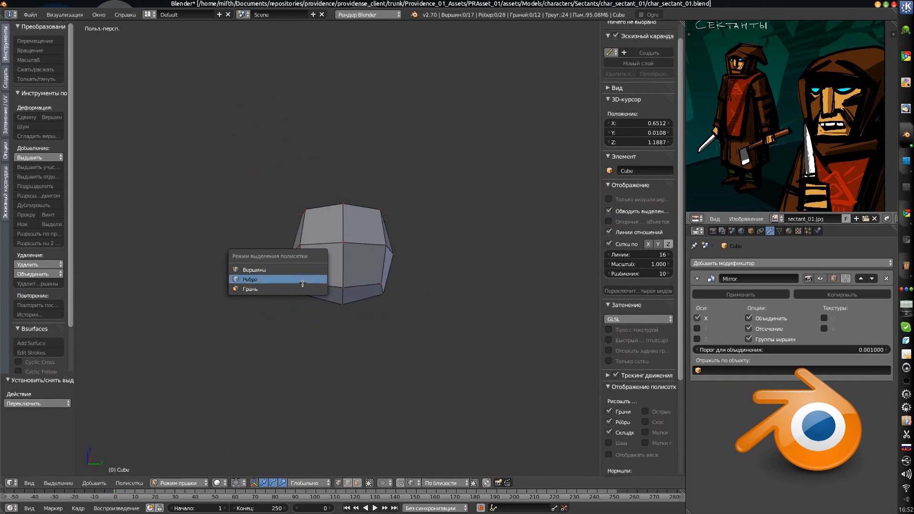
click(306, 291)
- Extrude the block's bottom face downward to start the body
right_click(362, 295)
key(e)
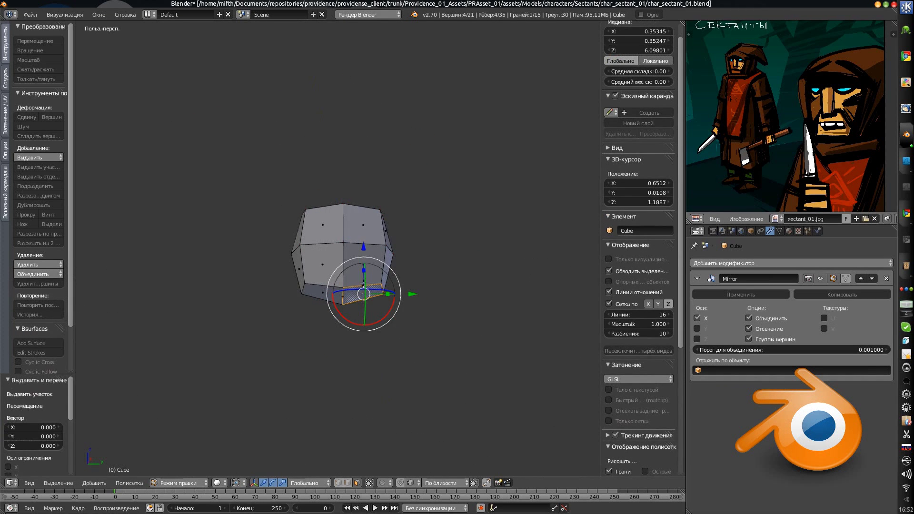
click(364, 281)
key(a)
middle_drag(364, 281, 338, 288)
- Shift an edge of the head block along Y to reshape the head
key(ctrl+Tab)
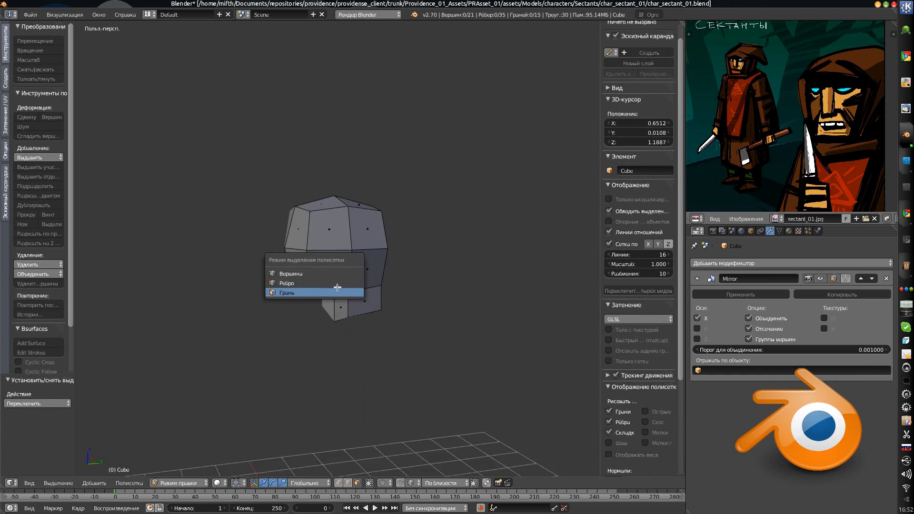
click(338, 286)
scroll(338, 290, up, 3)
right_click(331, 367)
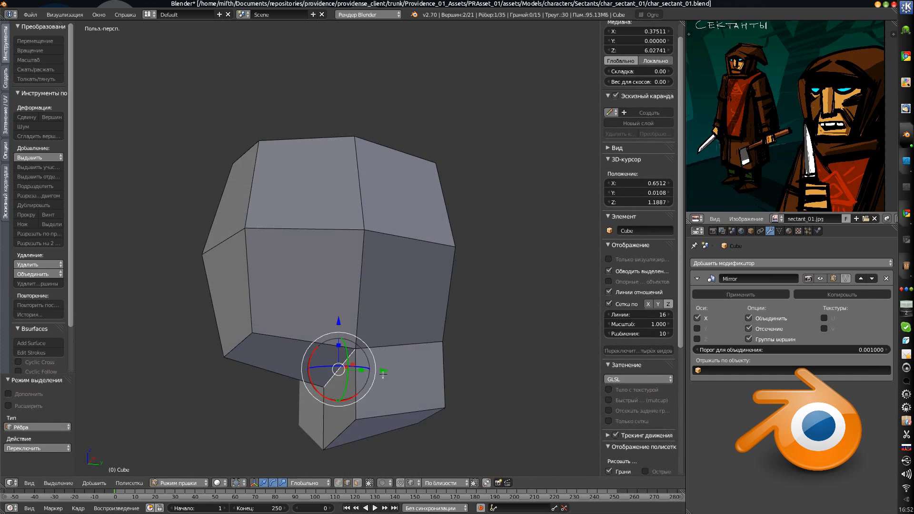
key(g)
key(y)
click(351, 374)
key(ctrl+Tab)
click(295, 348)
key(z)
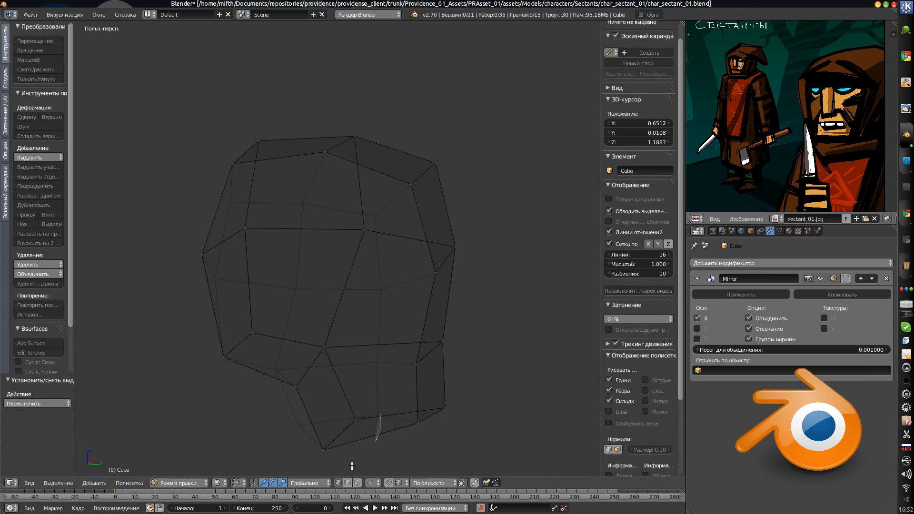
key(z)
key(a)
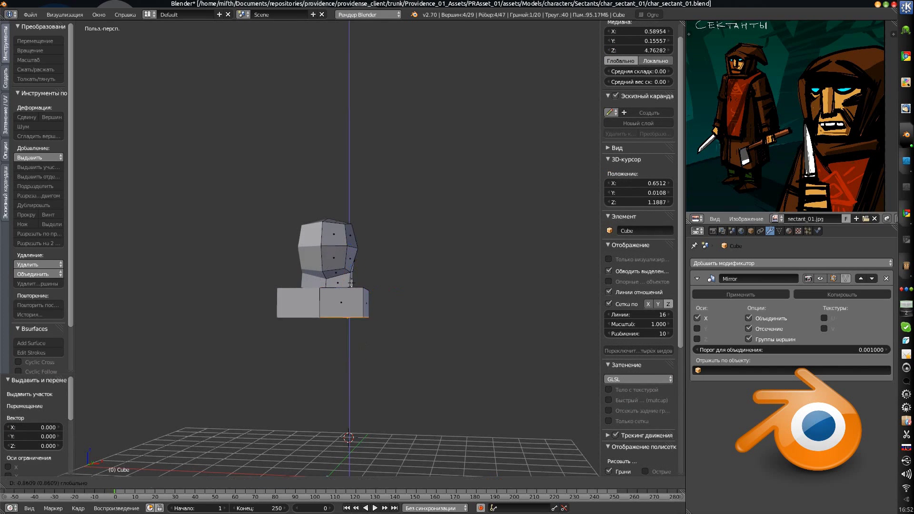
- Drag the extruded face down along Z to make the body block tall
key(g)
key(z)
click(367, 409)
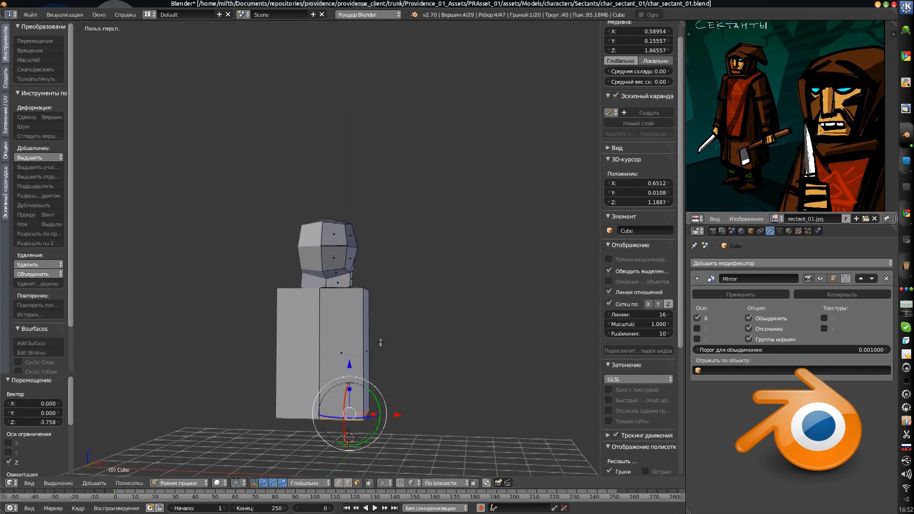
middle_drag(367, 409, 372, 312)
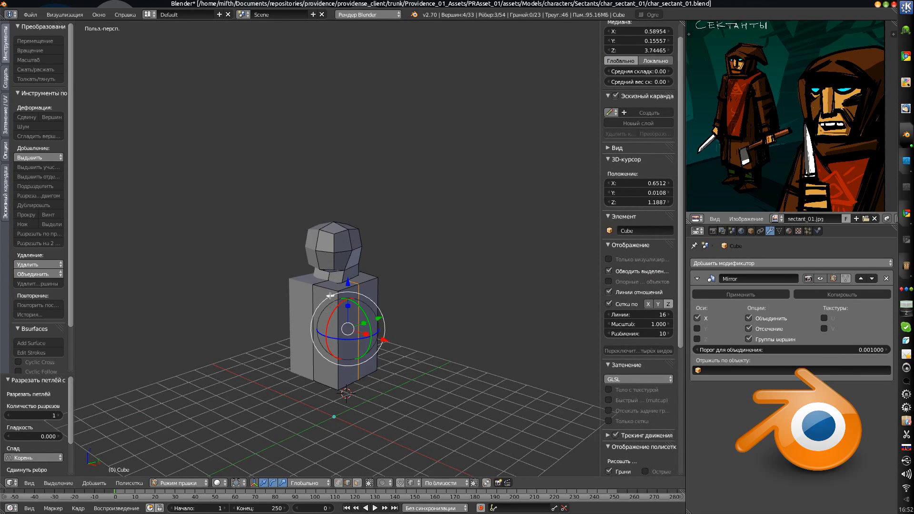
- Narrow the body by scaling two vertical side edges with Z excluded
key(a)
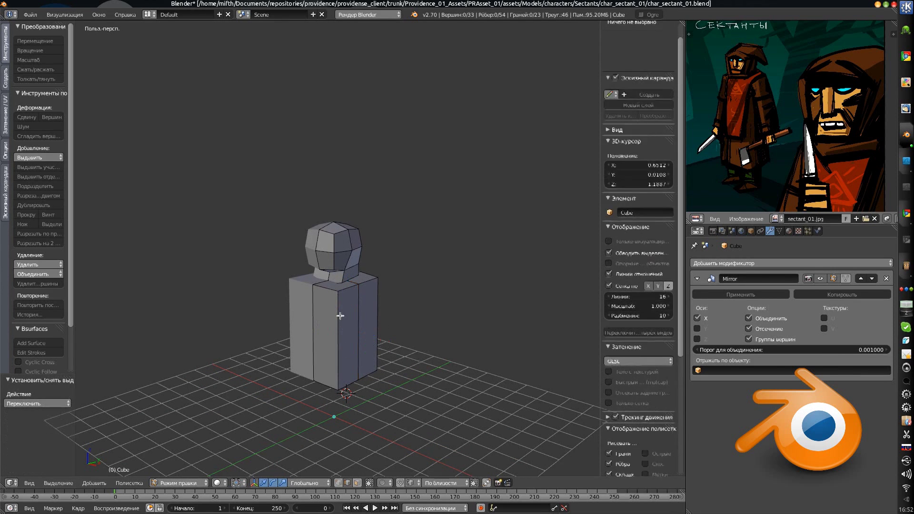
right_click(341, 333)
shift+right_click(374, 305)
key(s)
key(z)
click(385, 355)
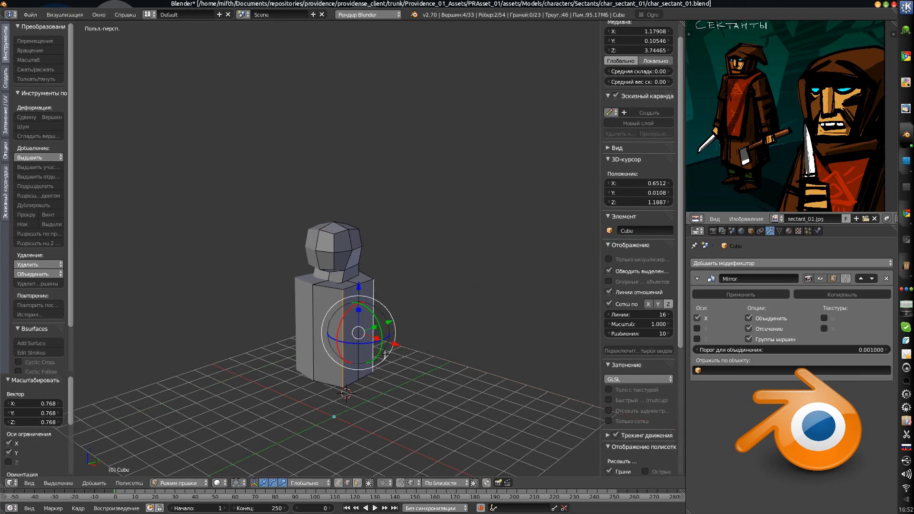
- Add horizontal loop cuts to the body, two evenly spaced on the lower part
middle_drag(395, 346, 362, 314)
key(a)
key(ctrl+r)
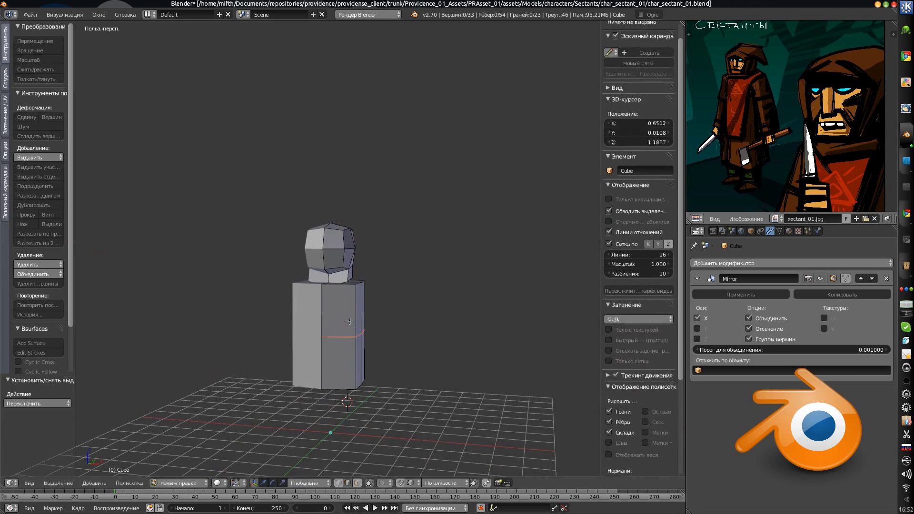
click(350, 310)
key(ctrl+r)
scroll(353, 350, up, 1)
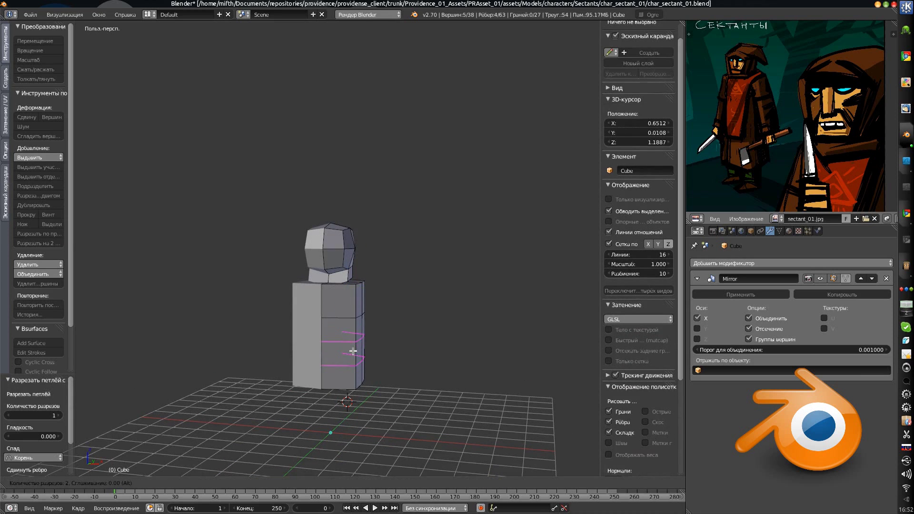
click(353, 350)
right_click(353, 350)
- Box-select the body's bottom vertex loop and scale it outward to flare the base
key(a)
key(z)
key(ctrl+Tab)
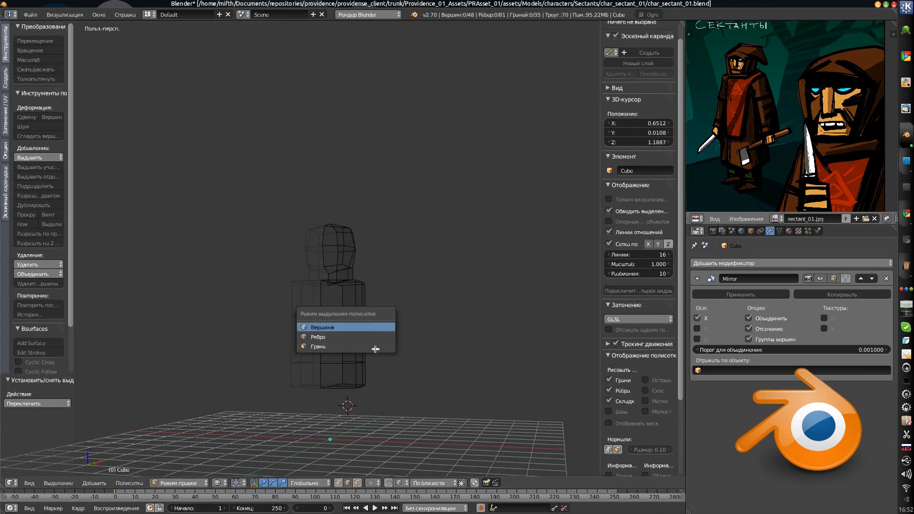
click(375, 327)
drag(272, 392, 381, 367)
key(z)
key(s)
click(465, 387)
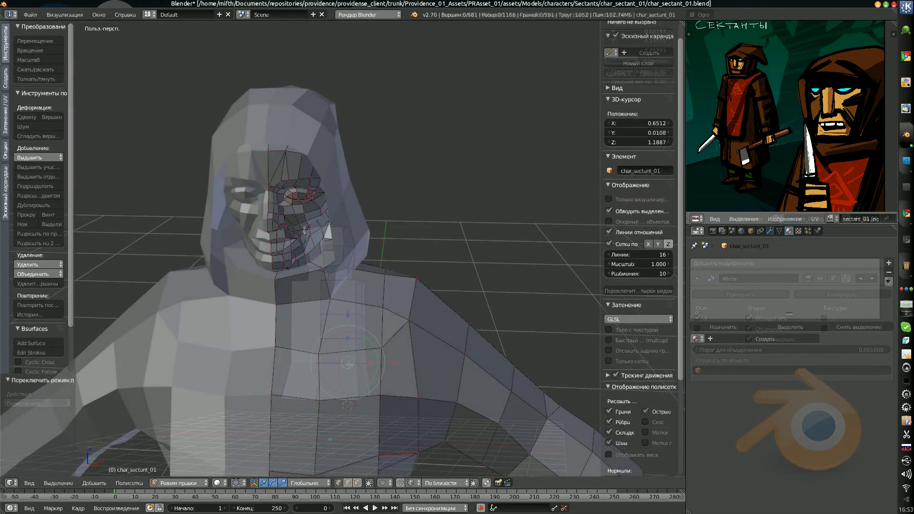
- Switch to edge select and pick a short chain of edges on the model
key(ctrl+Tab)
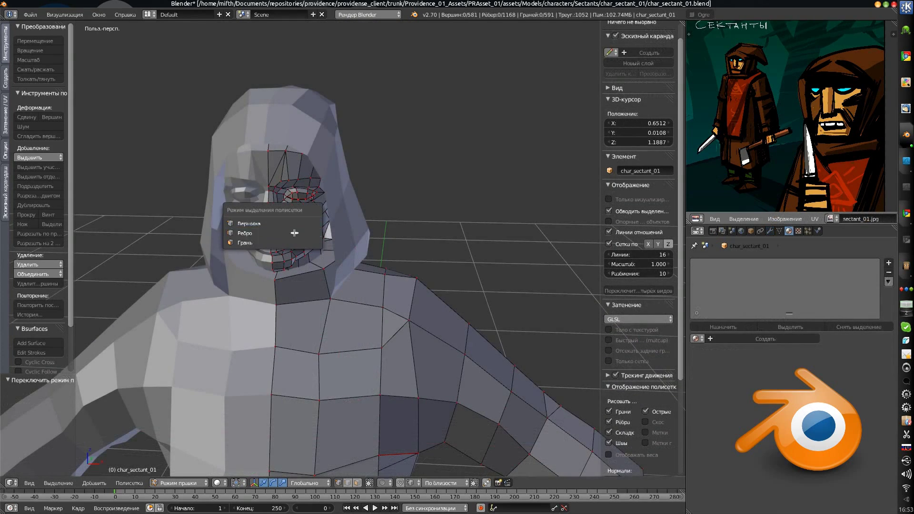
click(282, 233)
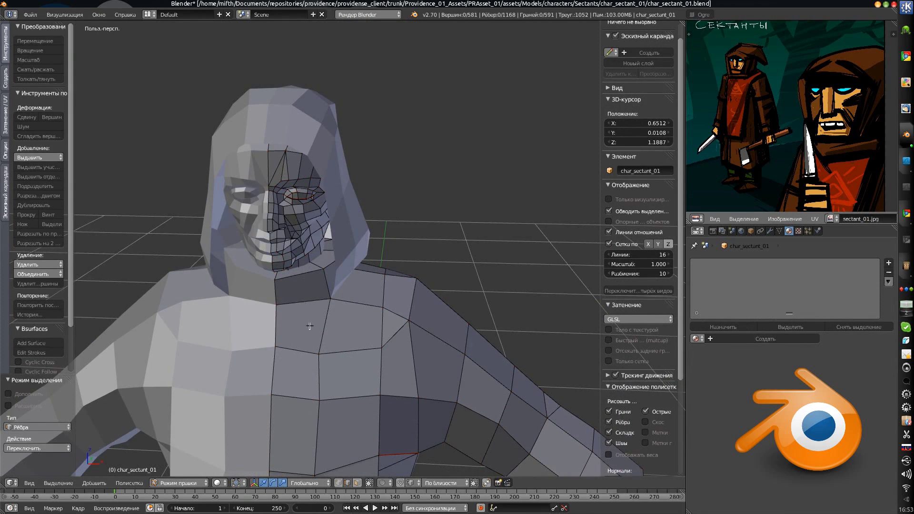
key(a)
mouse_move(309, 326)
middle_down()
mouse_move(270, 328)
mouse_move(267, 352)
middle_up()
alt+right_click(270, 328)
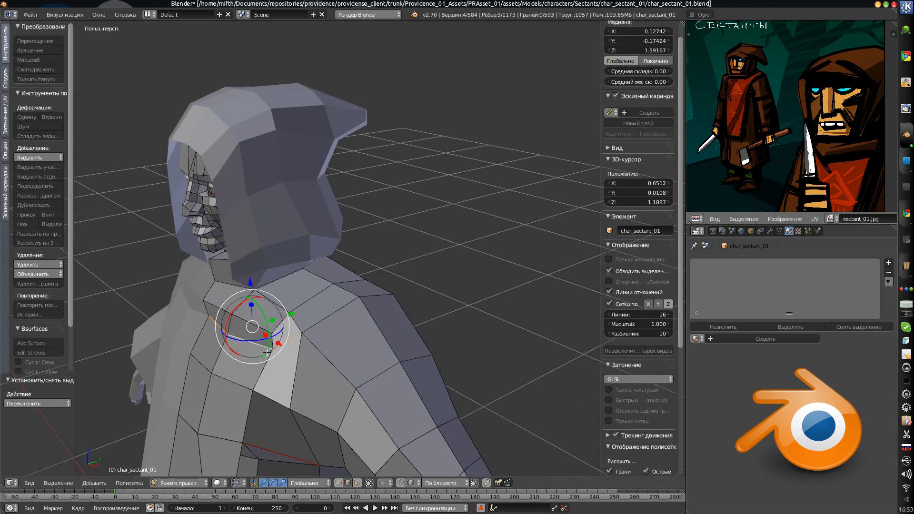
shift+right_click(281, 347)
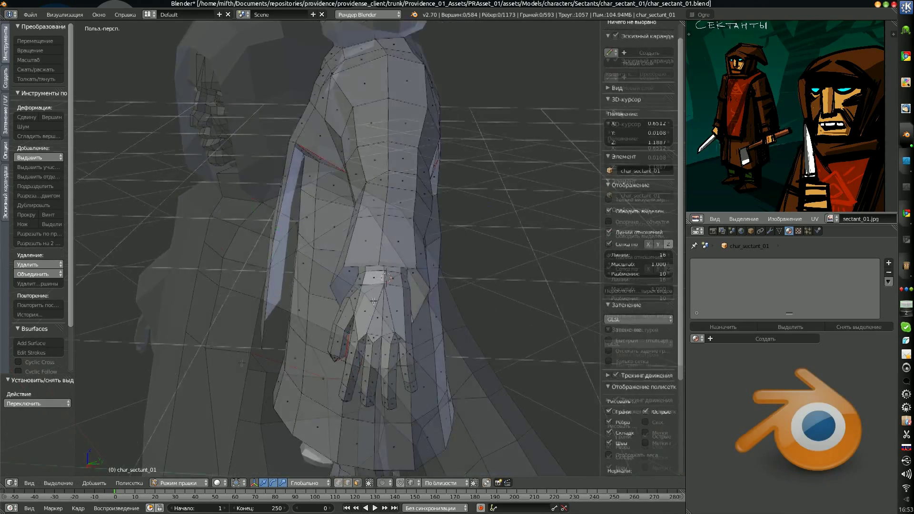
scroll(455, 283, up, 5)
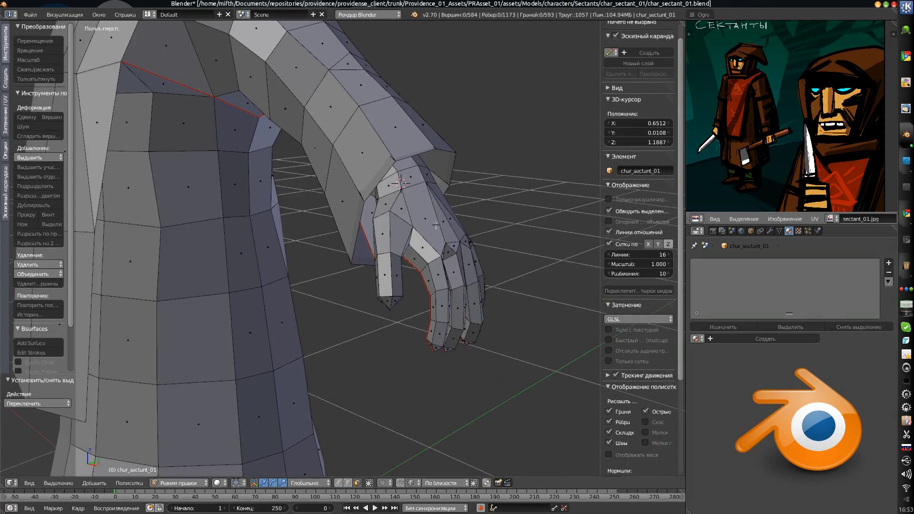
- Select the whole linked right-hand mesh with L in vertex mode
key(l)
middle_drag(426, 220, 385, 224)
key(ctrl+Tab)
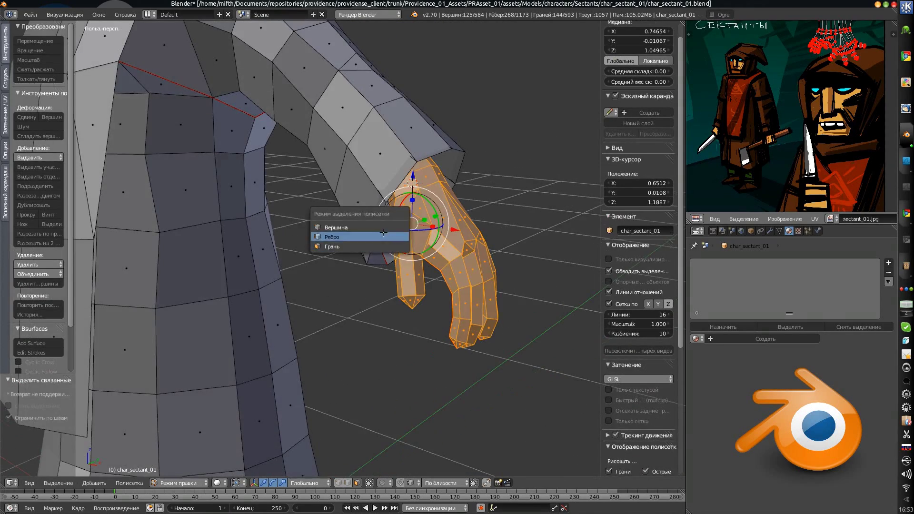
click(382, 225)
key(z)
scroll(383, 225, down, 4)
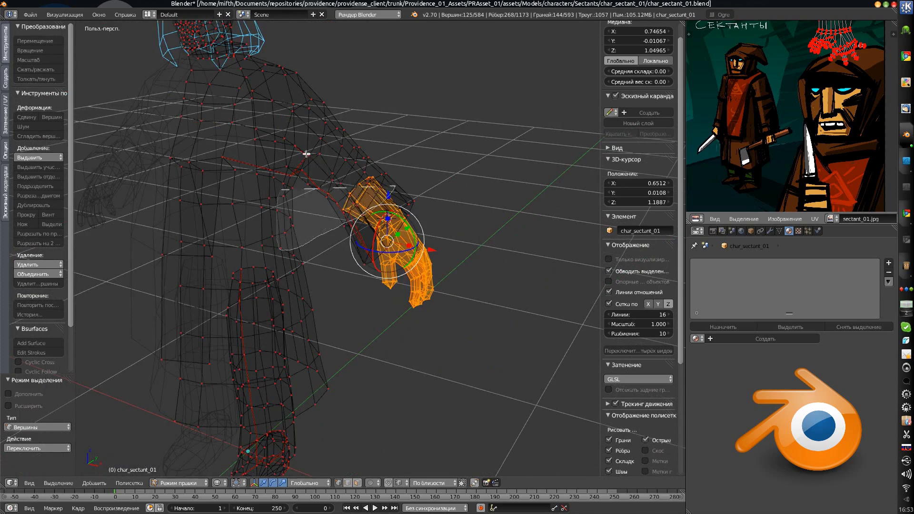
key(z)
- Scale the hand down to 0.877 and nudge it slightly down along Z
key(s)
click(426, 340)
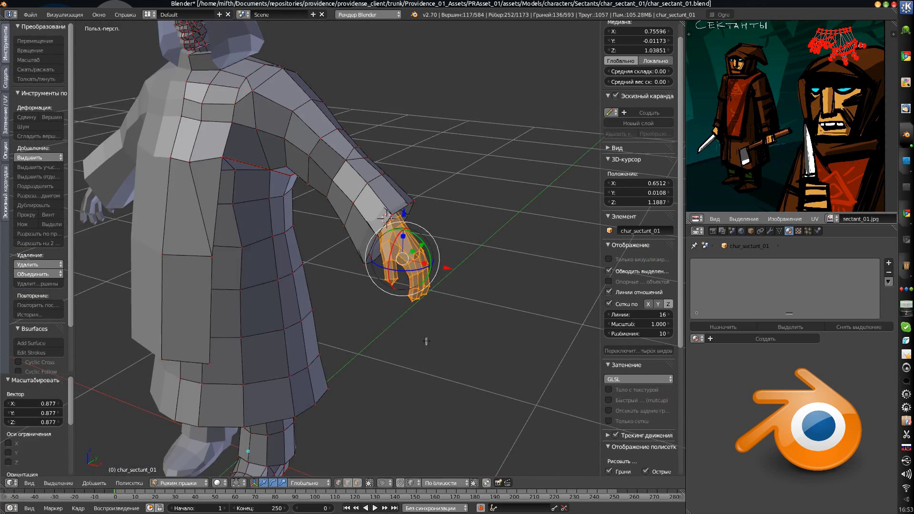
key(g)
key(z)
click(433, 273)
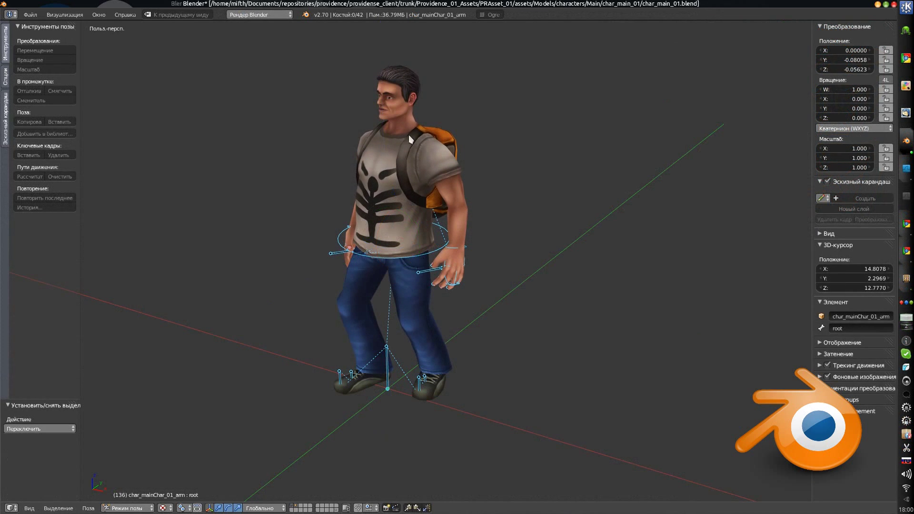
- Rotate the head bone to turn the character's head
right_click(399, 106)
drag(401, 121, 407, 118)
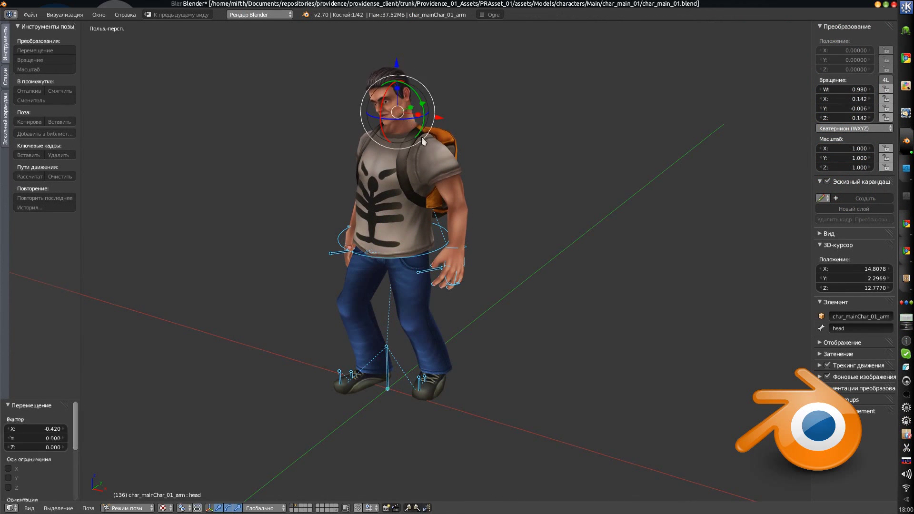
key(r)
click(474, 165)
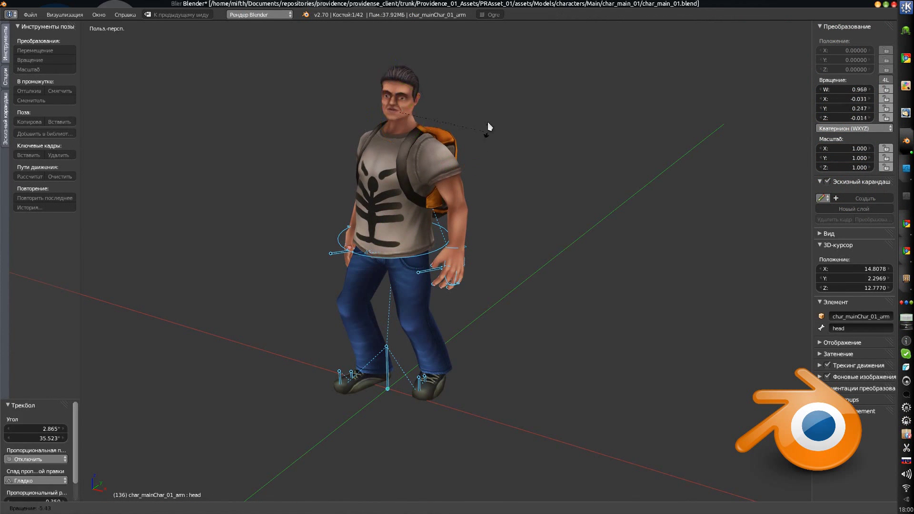
key(r)
click(467, 192)
key(a)
key(z)
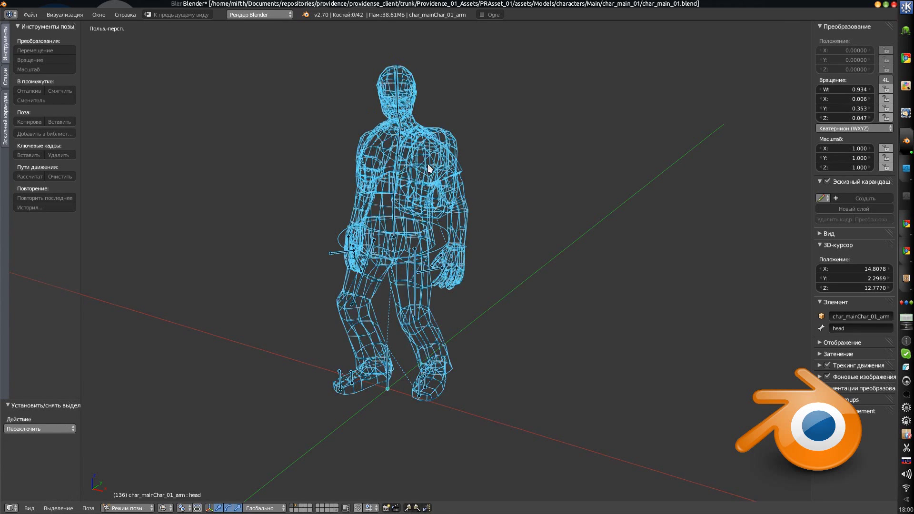
- Twist the spine.001 bone slightly in the chest
right_click(402, 161)
key(z)
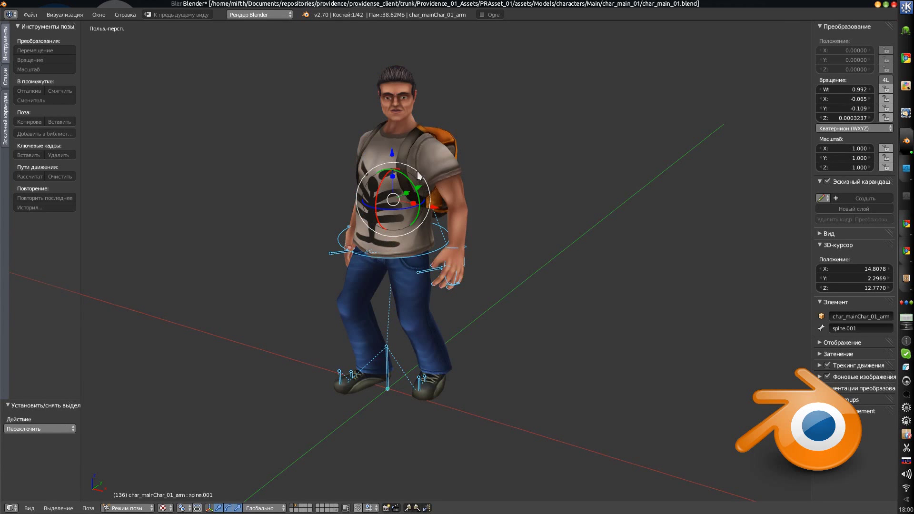
key(r)
click(421, 162)
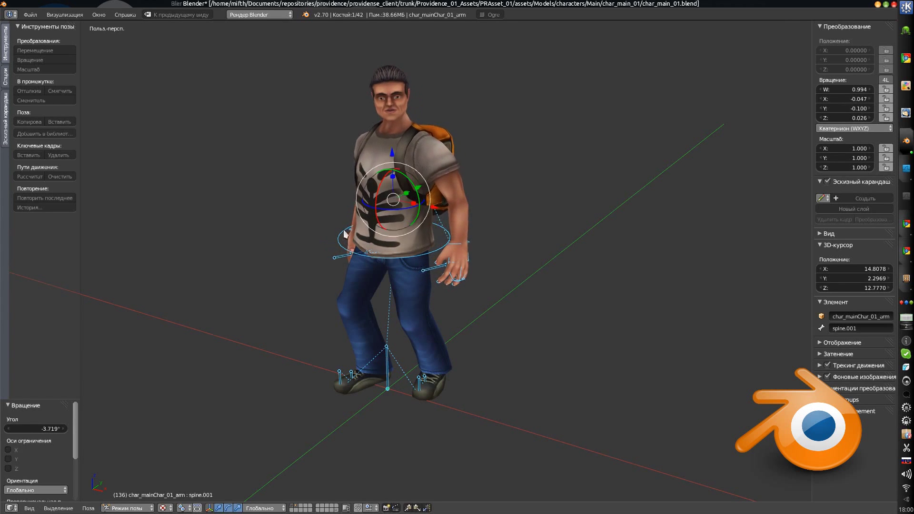
mouse_move(345, 234)
middle_down()
mouse_move(407, 251)
mouse_move(412, 198)
middle_up()
- Nudge the root bone slightly along the Z axis
right_click(422, 273)
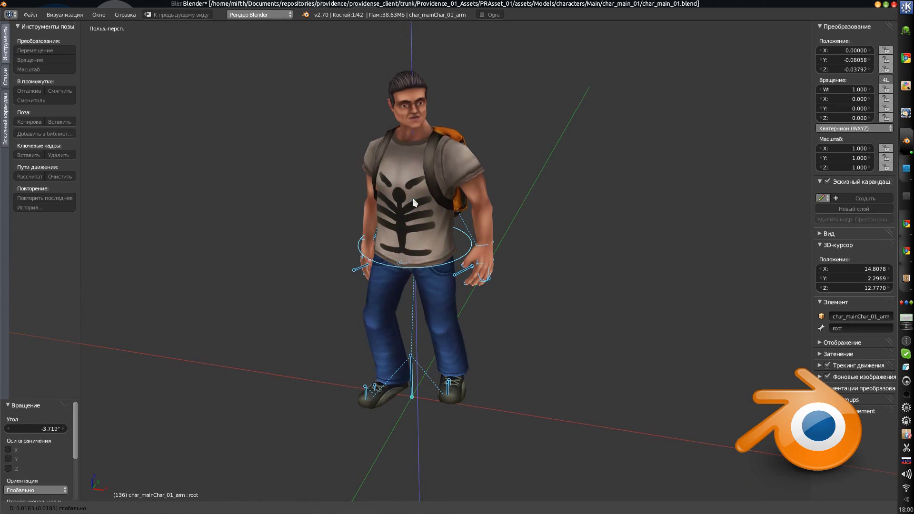
key(g)
key(z)
click(291, 240)
- Grab the hand_R.003 bone and pull the right hand up and outward
key(a)
middle_drag(292, 244, 401, 264)
right_click(401, 259)
key(g)
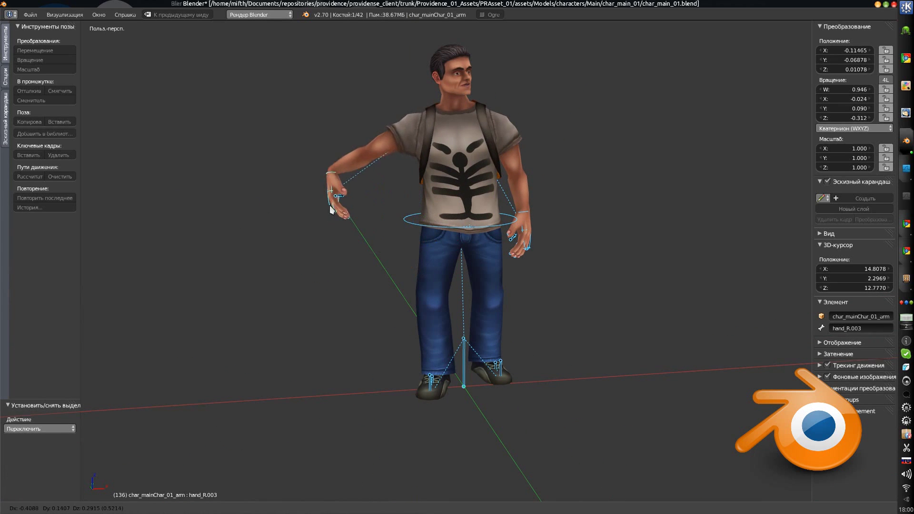
click(333, 202)
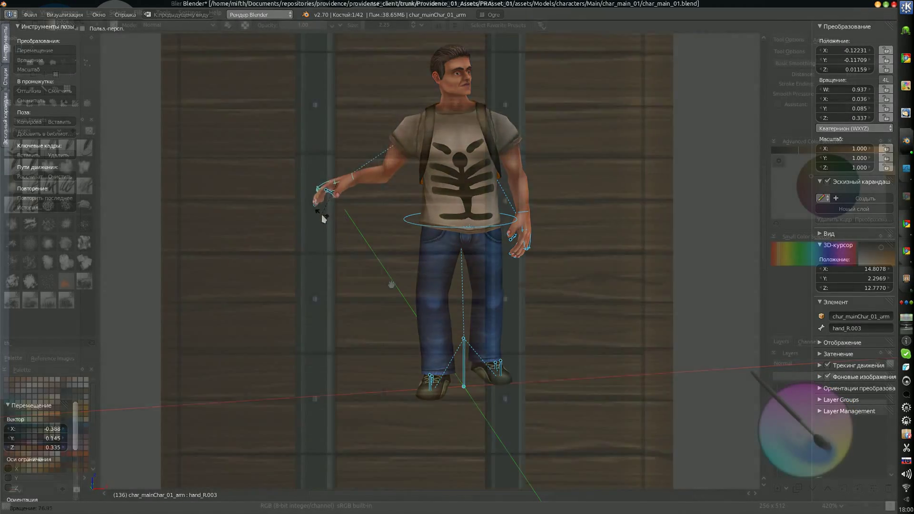
- Pick a lighter tan and paint a highlight along the octagon's top-left edge
scroll(397, 259, up, 3)
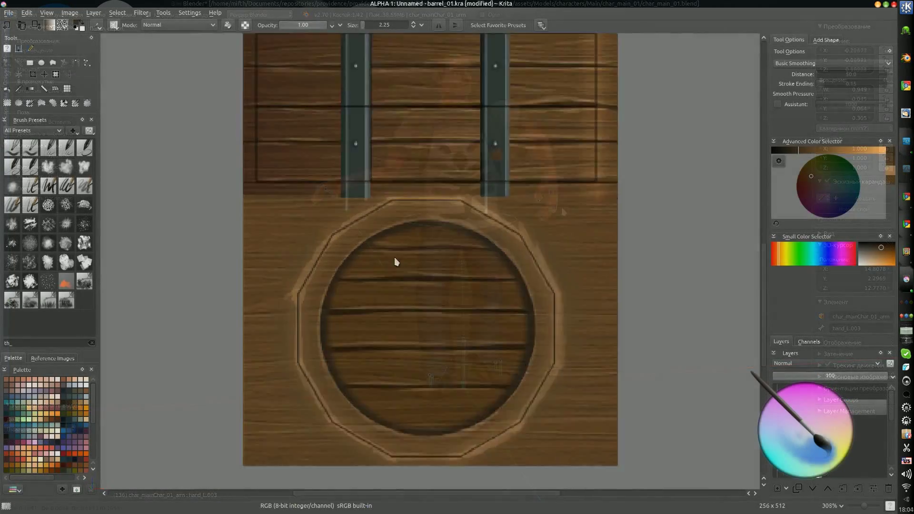
scroll(371, 180, up, 1)
ctrl+click(376, 159)
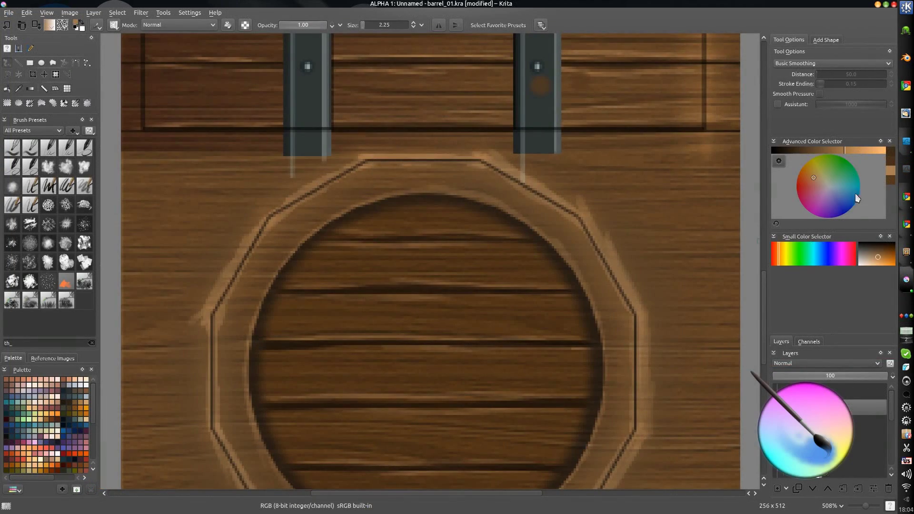
drag(849, 151, 864, 151)
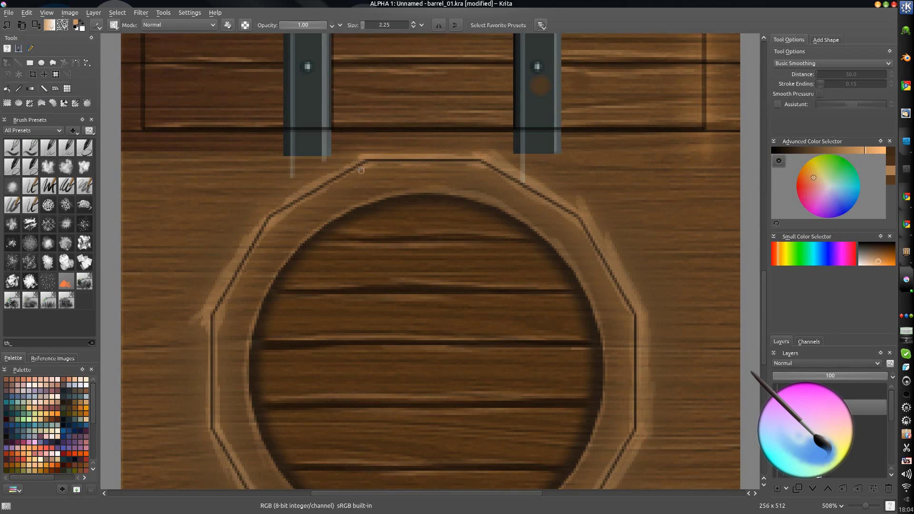
drag(361, 170, 350, 171)
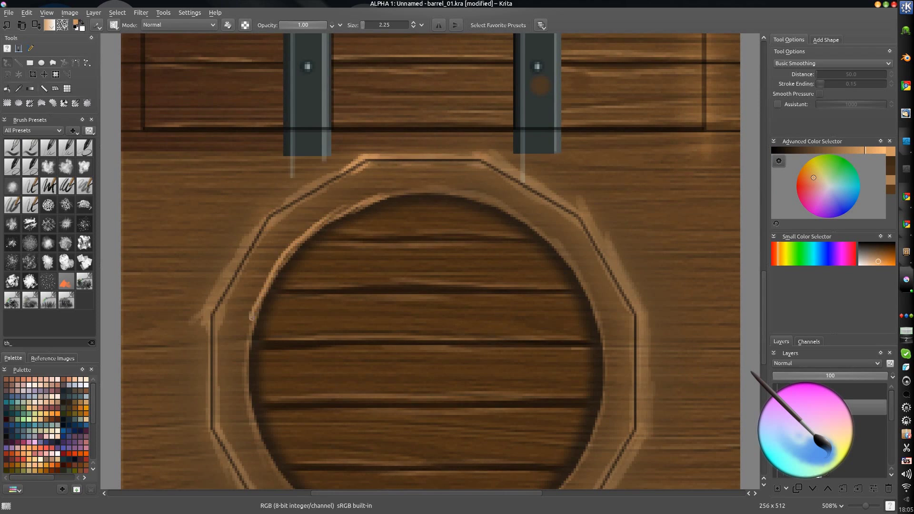
- Pan across the lid, highlight the inner rim's right curve, and darken the colour
middle_drag(245, 409, 244, 231)
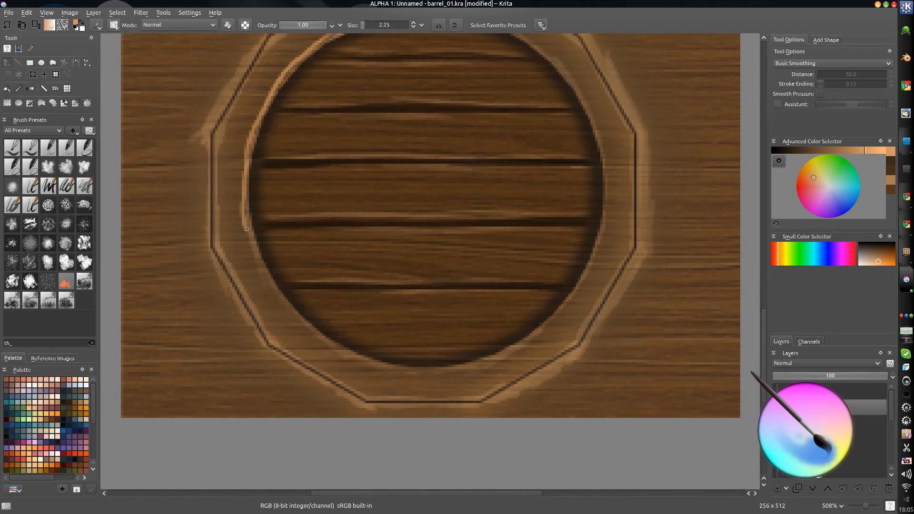
middle_drag(310, 326, 314, 269)
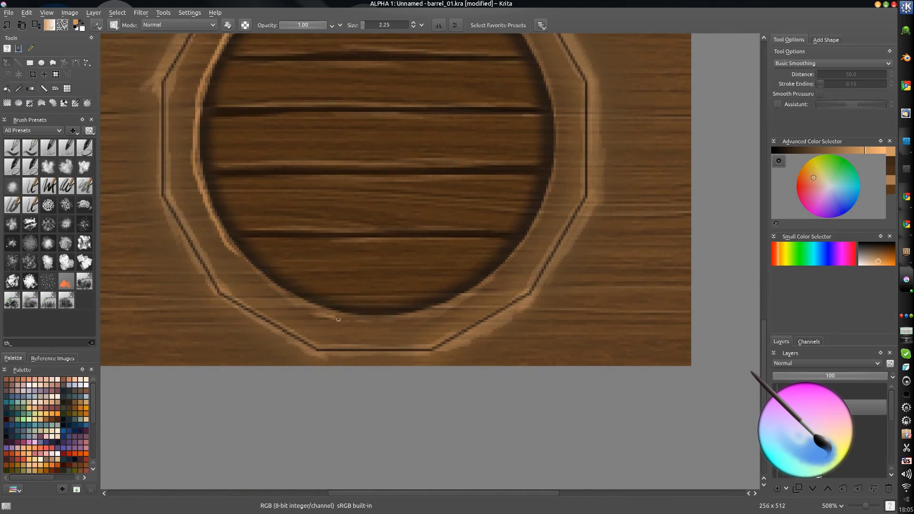
middle_drag(419, 317, 350, 394)
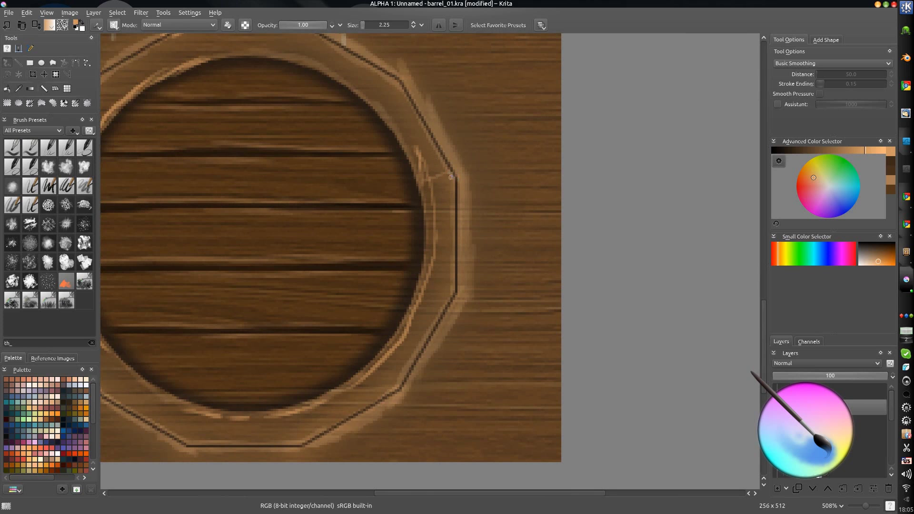
middle_drag(446, 186, 419, 323)
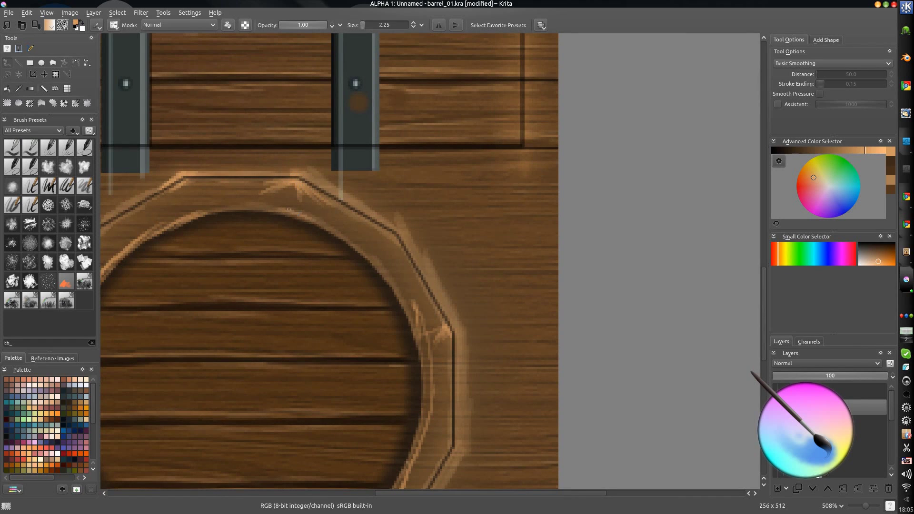
drag(289, 209, 361, 258)
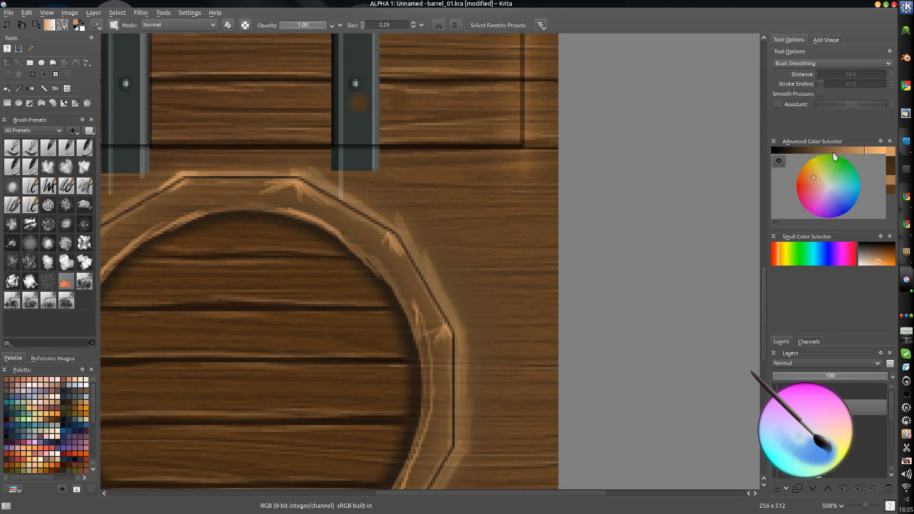
drag(832, 152, 794, 151)
- Reset the canvas rotation to upright and sample a brown from the lid rim
scroll(387, 264, down, 1)
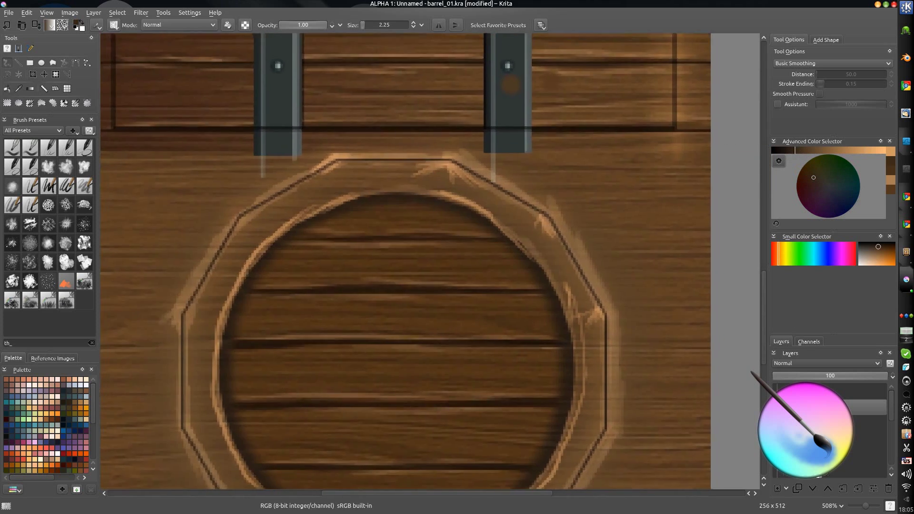
scroll(387, 264, down, 3)
shift+middle_drag(492, 303, 394, 411)
key(5)
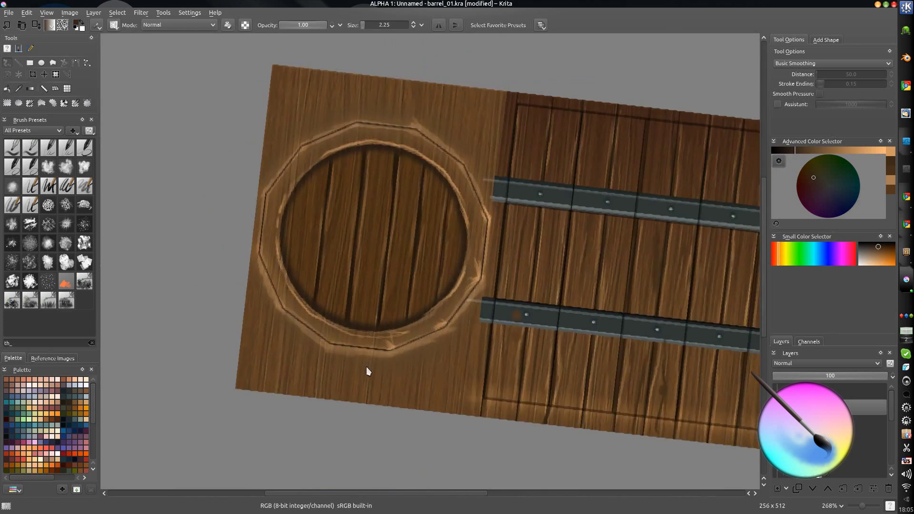
scroll(456, 338, up, 3)
scroll(575, 316, up, 1)
scroll(524, 347, down, 1)
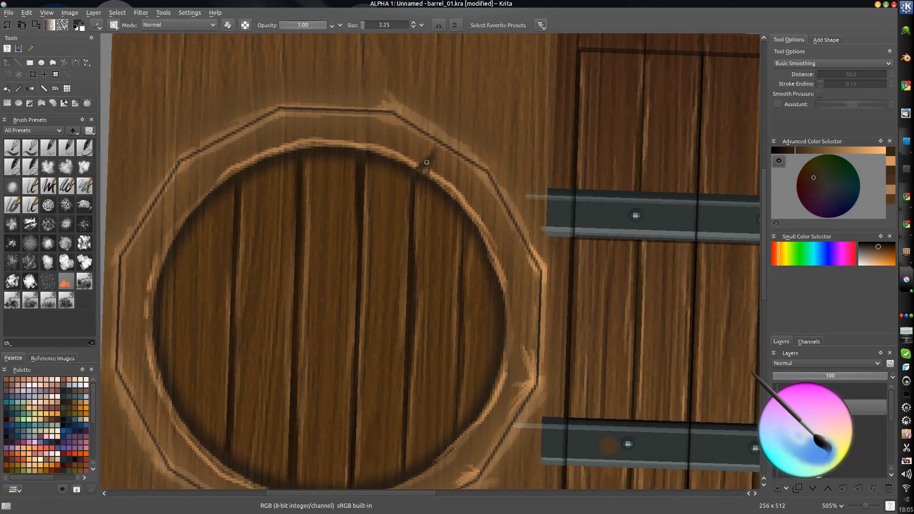
ctrl+click(425, 169)
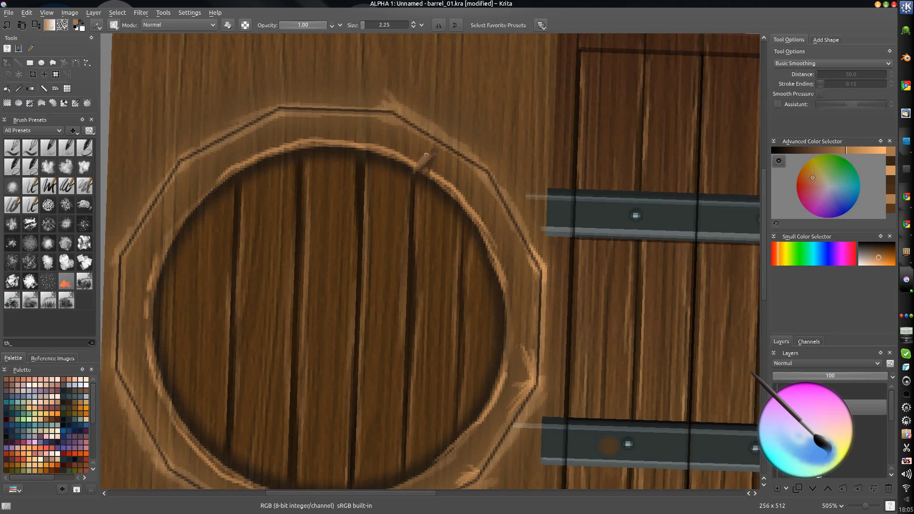
- Zoom back in and choose a lighter tan tone in the colour selector
scroll(395, 234, down, 2)
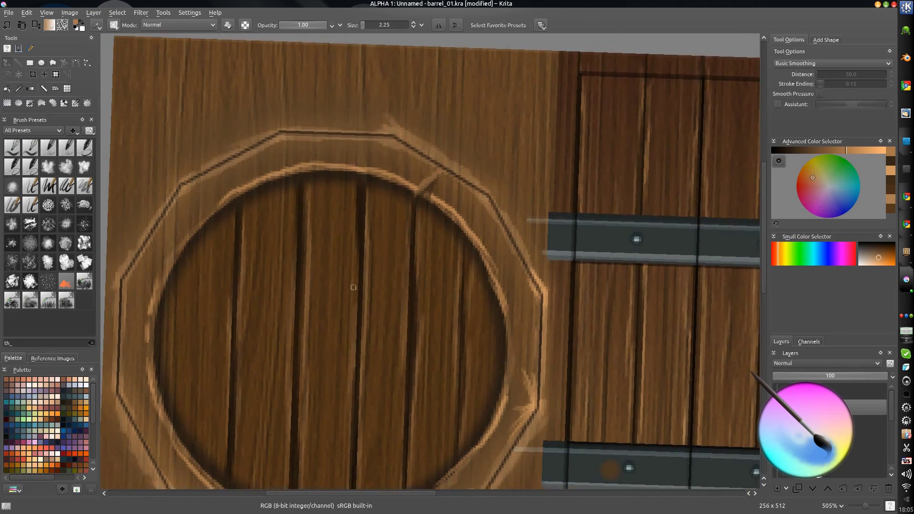
scroll(351, 310, down, 4)
scroll(351, 316, up, 5)
scroll(414, 239, up, 3)
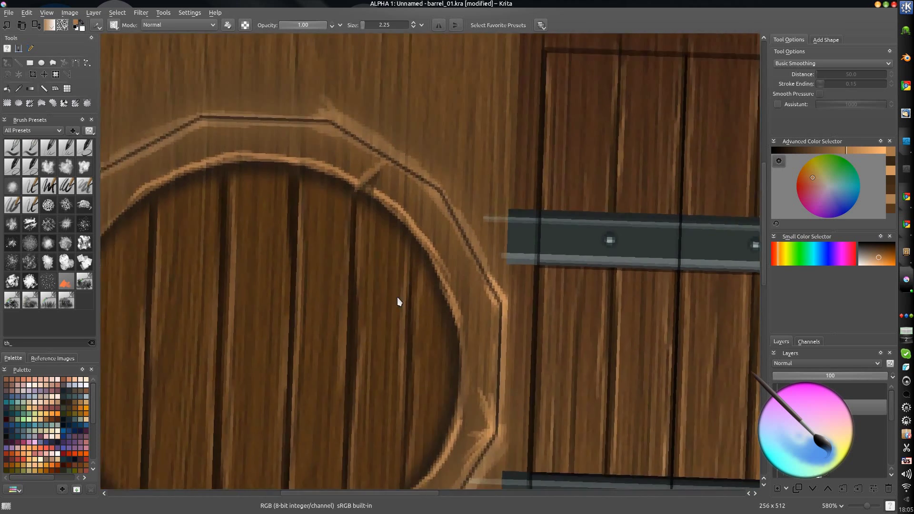
scroll(398, 301, up, 3)
click(878, 150)
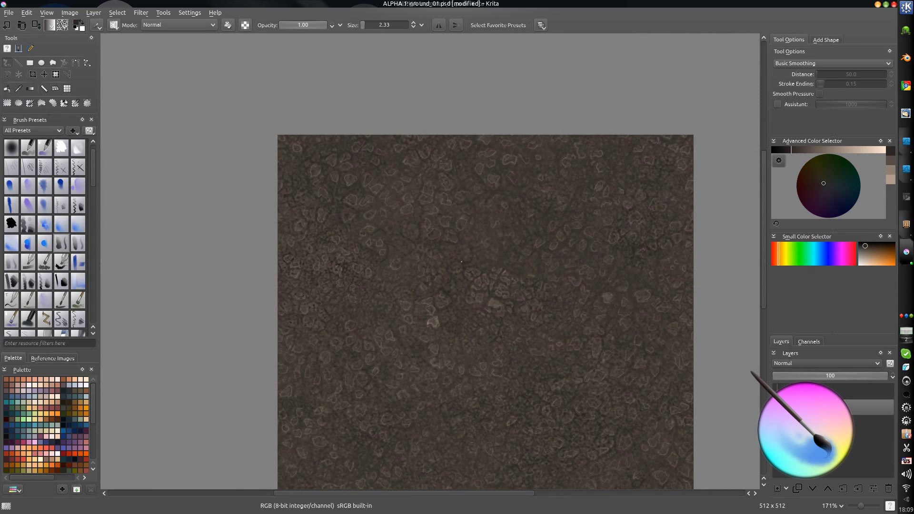
key(w)
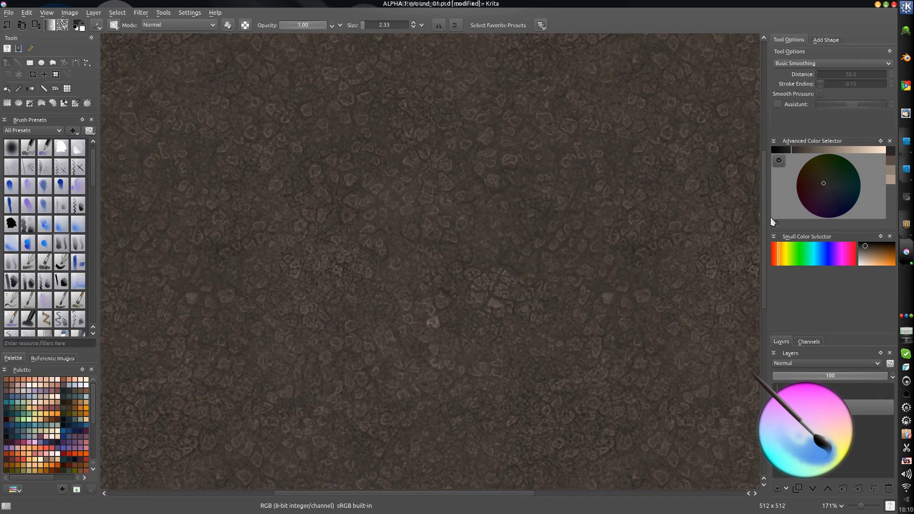
click(781, 150)
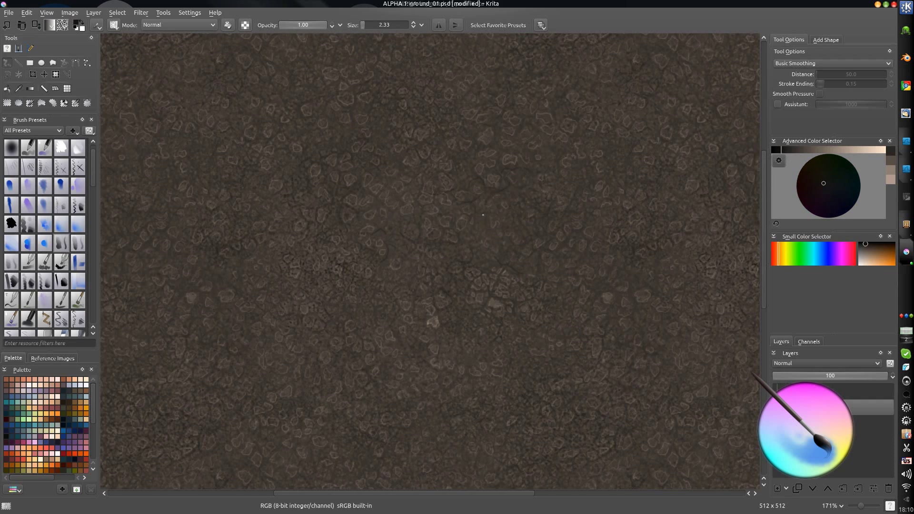
click(482, 233)
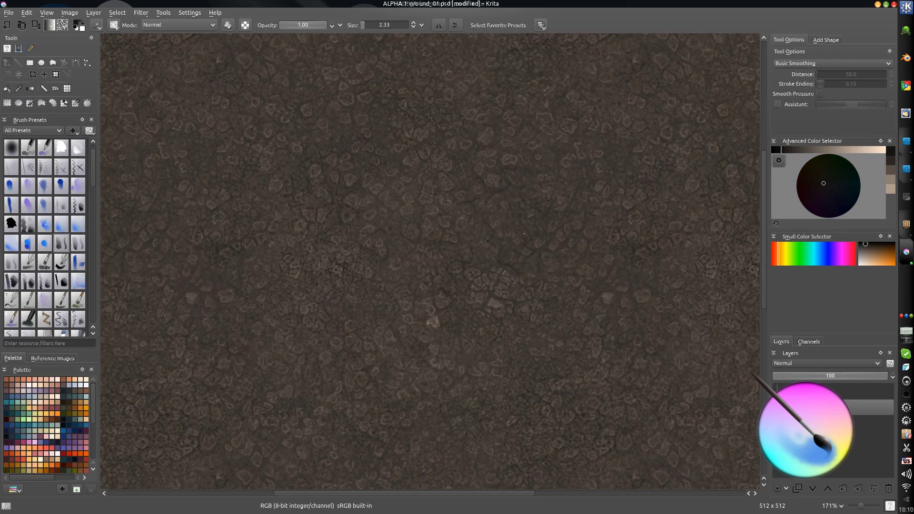
middle_drag(544, 224, 494, 293)
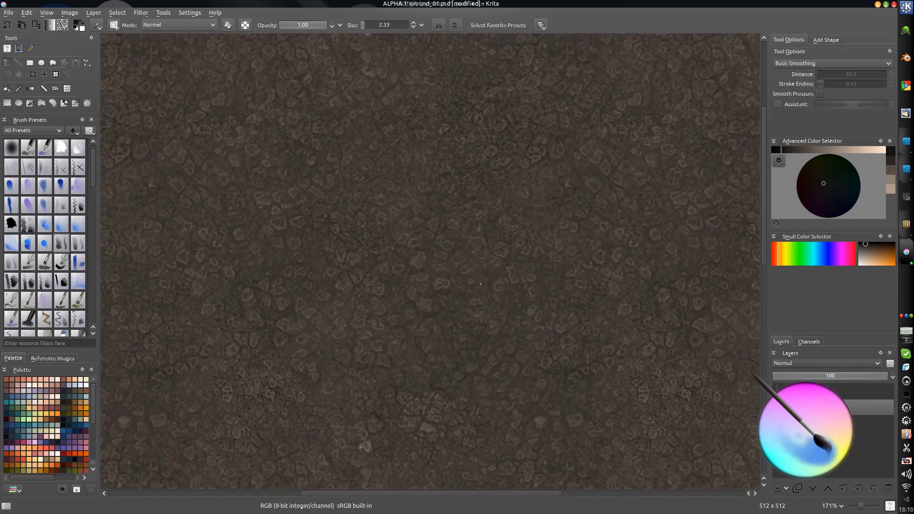
ctrl+scroll(481, 283, down, 6)
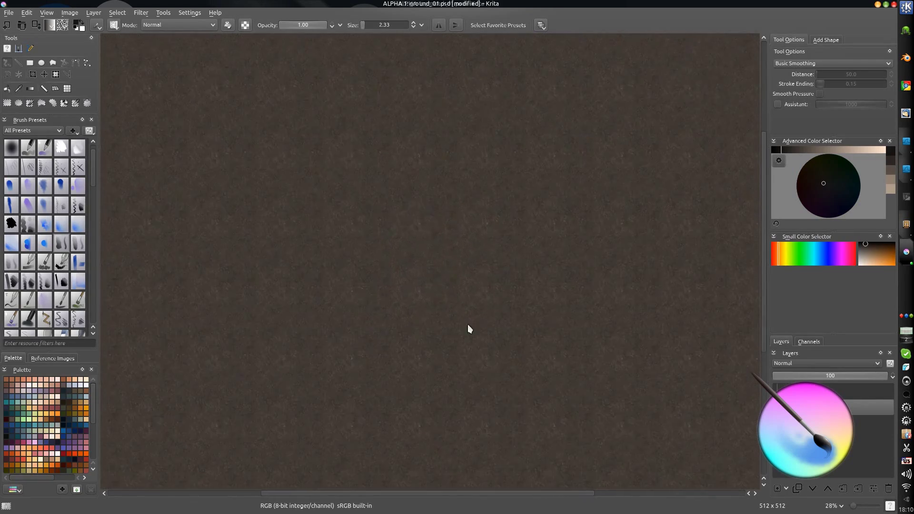
ctrl+scroll(479, 320, up, 2)
ctrl+scroll(470, 322, up, 2)
ctrl+scroll(546, 367, up, 2)
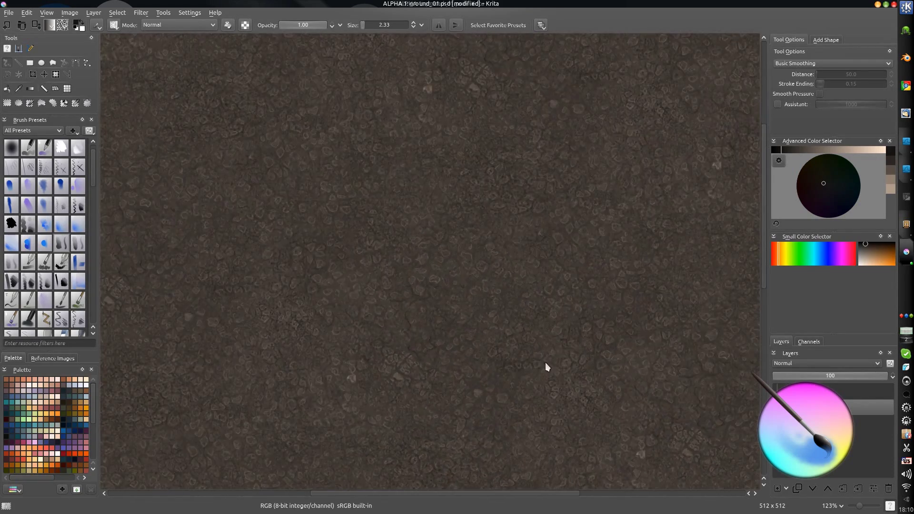
shift+middle_drag(461, 405, 447, 290)
ctrl+scroll(445, 283, up, 2)
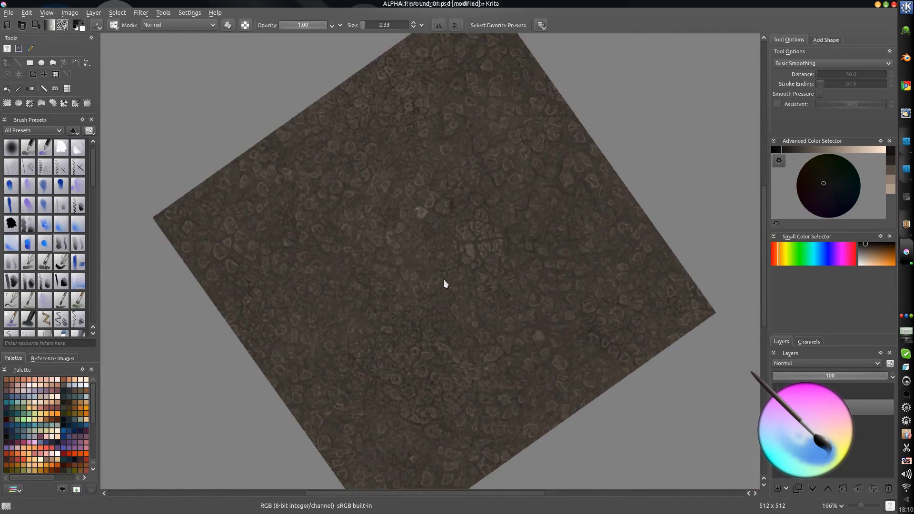
ctrl+scroll(445, 283, up, 2)
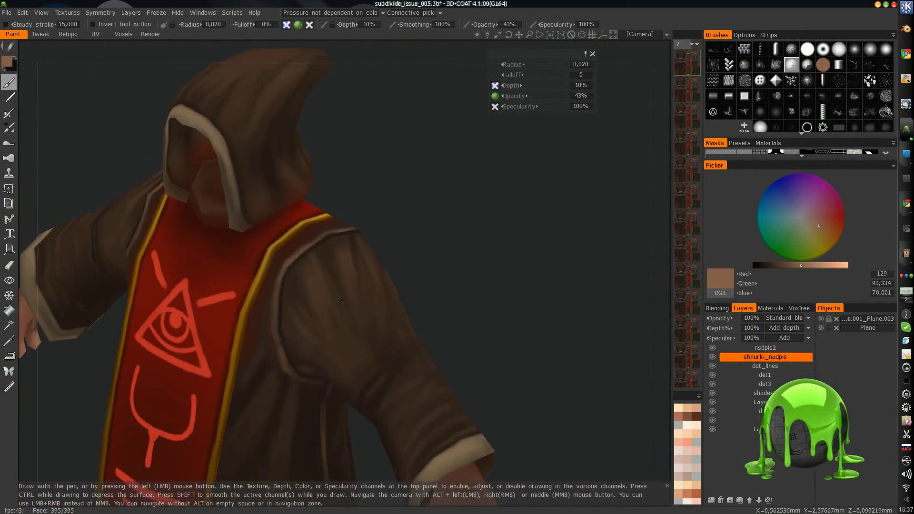
- Paint mirrored light-brown vertical fold streaks down the robe's front cloth
alt+drag(341, 301, 336, 223)
mouse_move(301, 328)
mouse_down()
mouse_move(287, 396)
mouse_move(293, 391)
mouse_move(240, 369)
mouse_move(230, 332)
mouse_up()
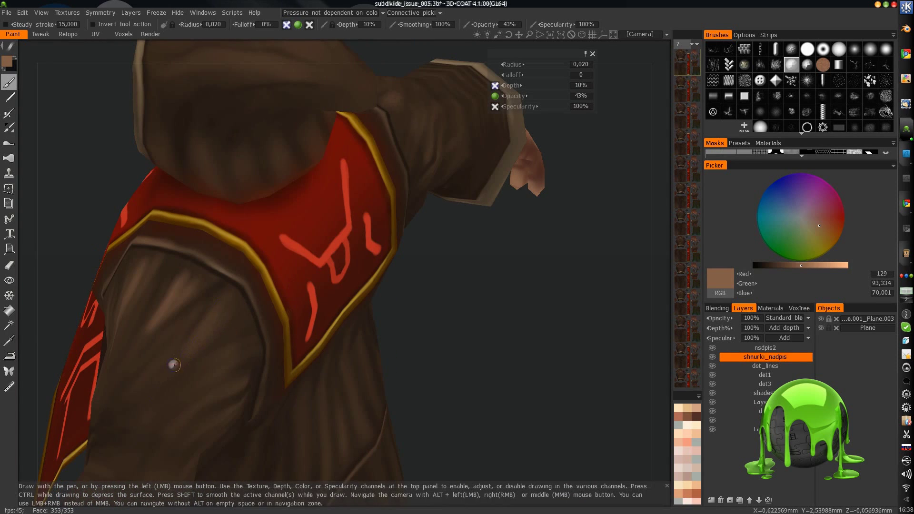
alt+drag(158, 389, 210, 239)
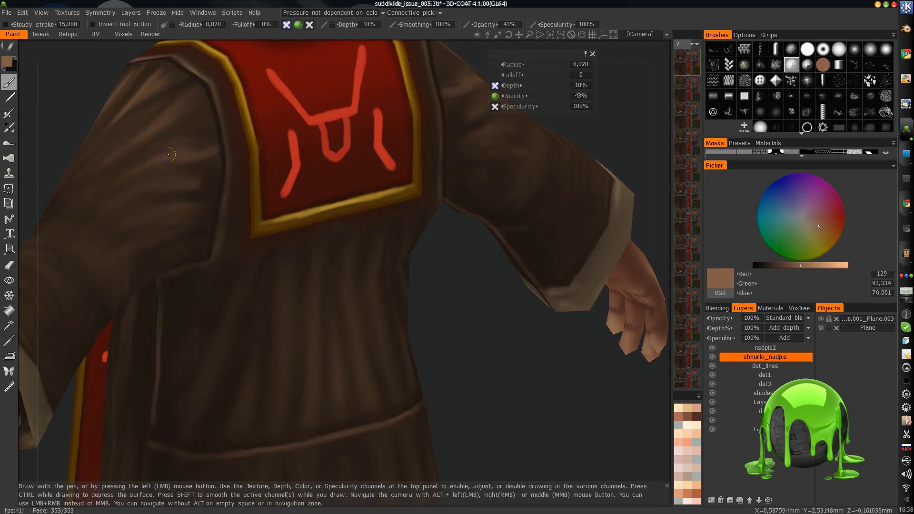
mouse_move(169, 155)
alt+mouse_down()
mouse_move(178, 173)
mouse_move(157, 302)
mouse_move(189, 342)
mouse_move(229, 292)
alt+mouse_up()
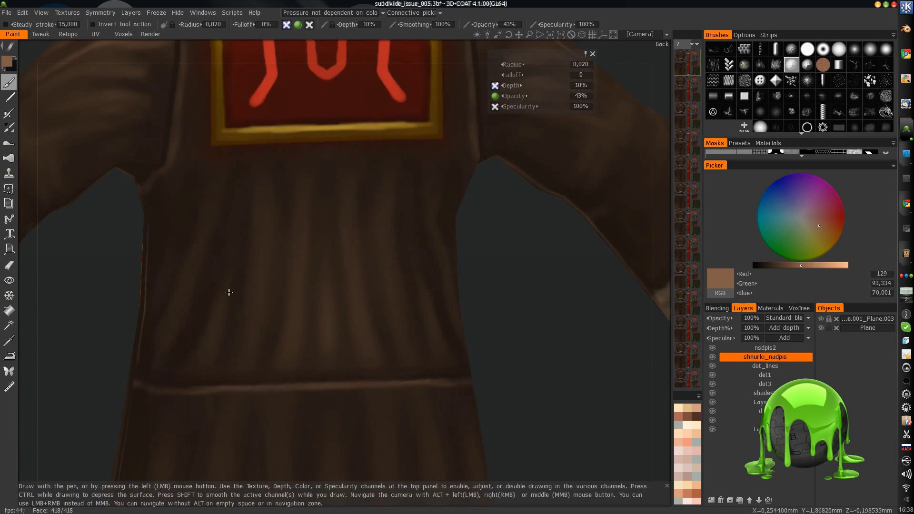
drag(301, 204, 282, 365)
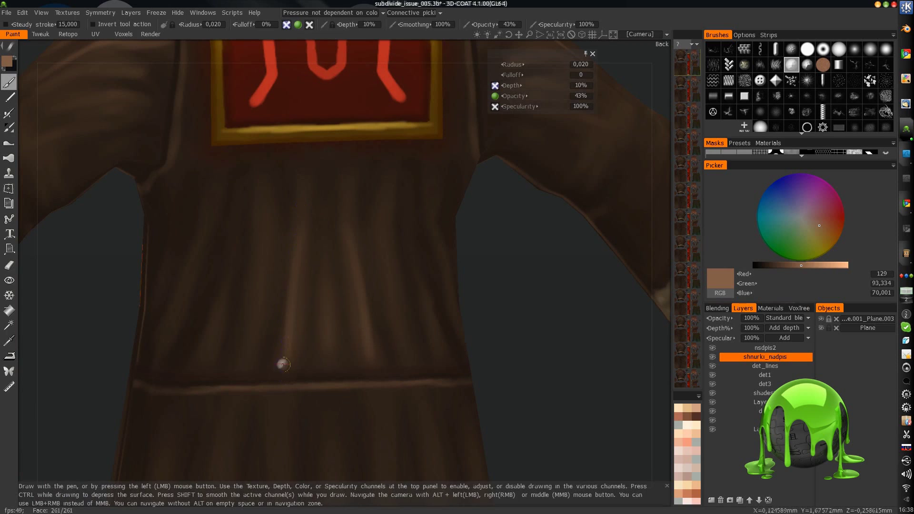
drag(320, 263, 324, 365)
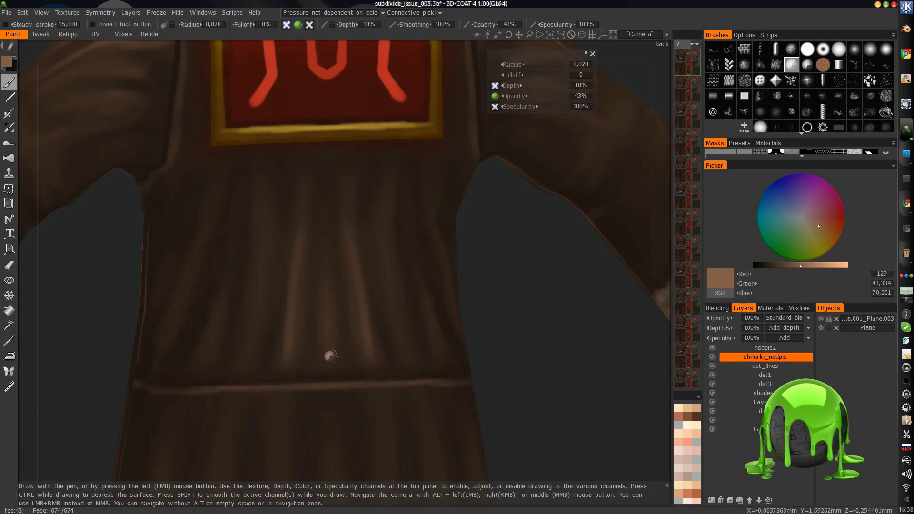
drag(328, 355, 324, 244)
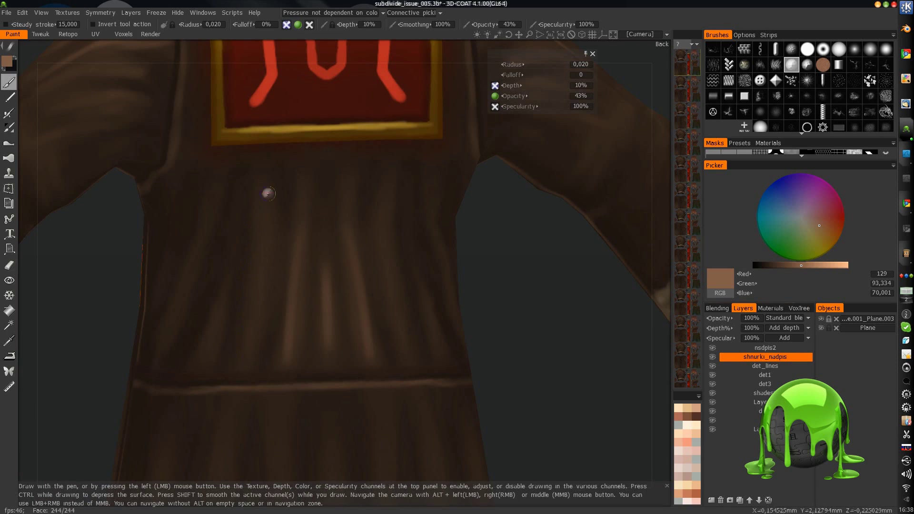
mouse_move(271, 193)
mouse_down()
mouse_move(243, 353)
mouse_move(273, 303)
mouse_up()
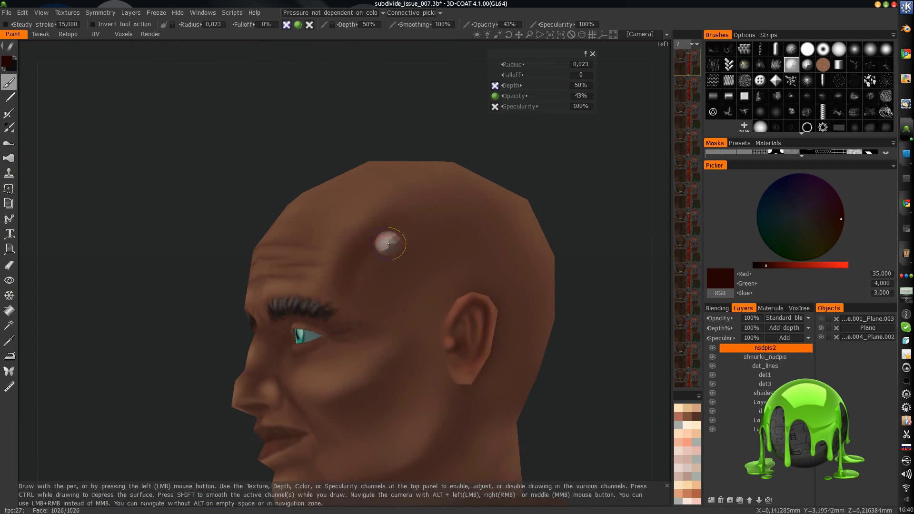
- Right-drag in the viewport to raise the brush radius from 0,023 to 0,071
right_drag(441, 245, 449, 234)
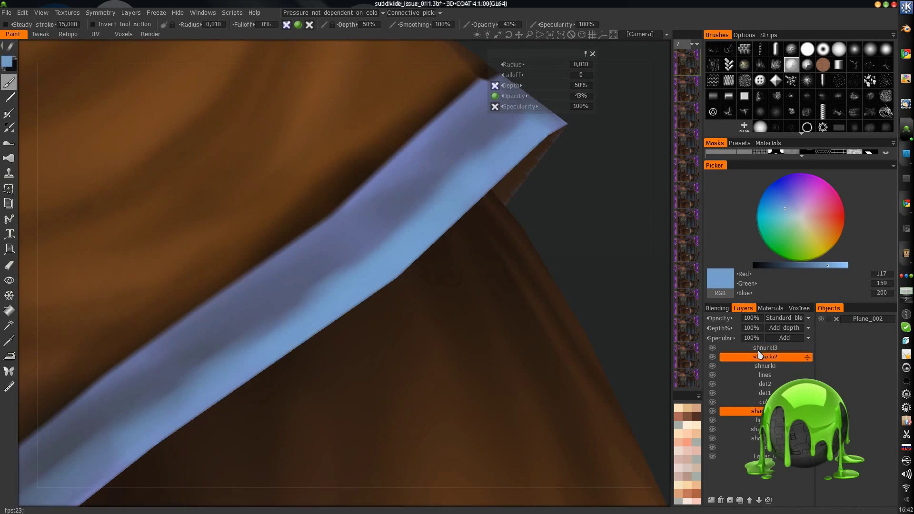
- On the shnurki3 layer, paint over the pale blue sleeve trim and orbit to check it
click(761, 348)
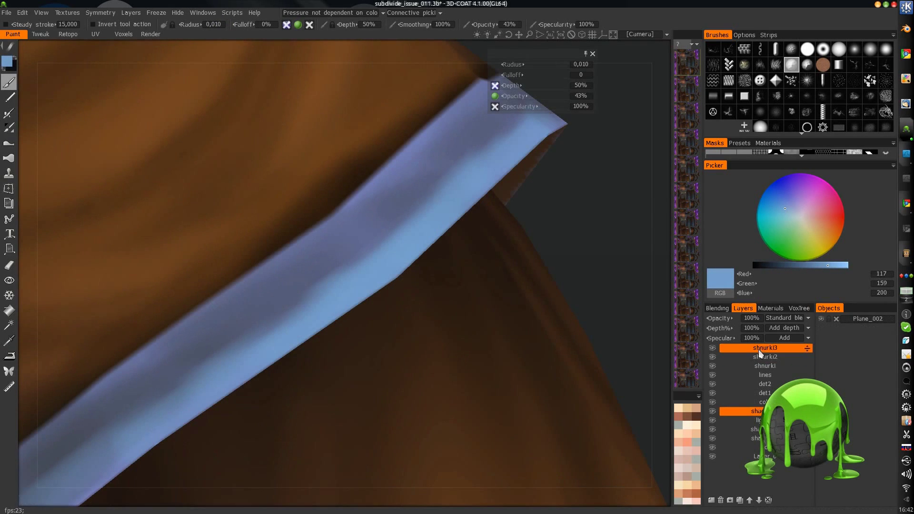
scroll(337, 258, down, 5)
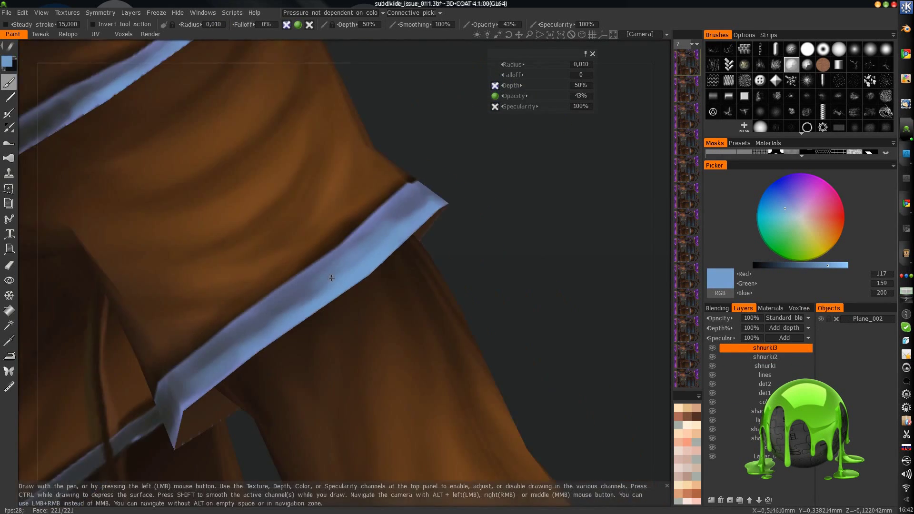
scroll(381, 261, up, 2)
drag(332, 272, 306, 295)
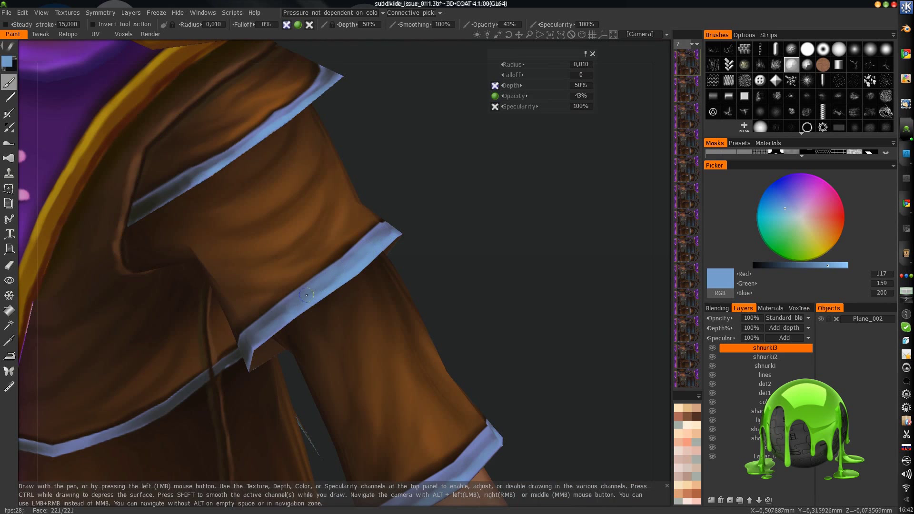
alt+drag(366, 250, 329, 293)
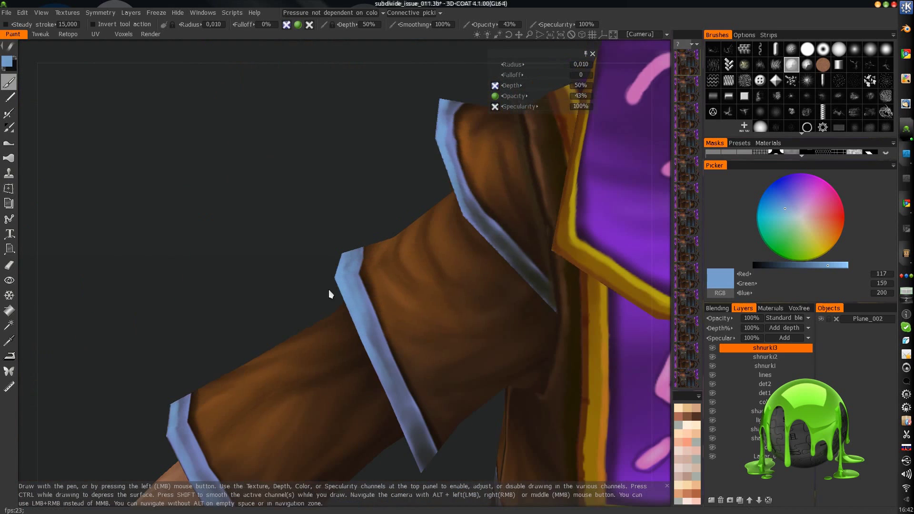
mouse_move(397, 383)
alt+mouse_down()
mouse_move(457, 373)
mouse_move(423, 316)
mouse_move(373, 281)
alt+mouse_up()
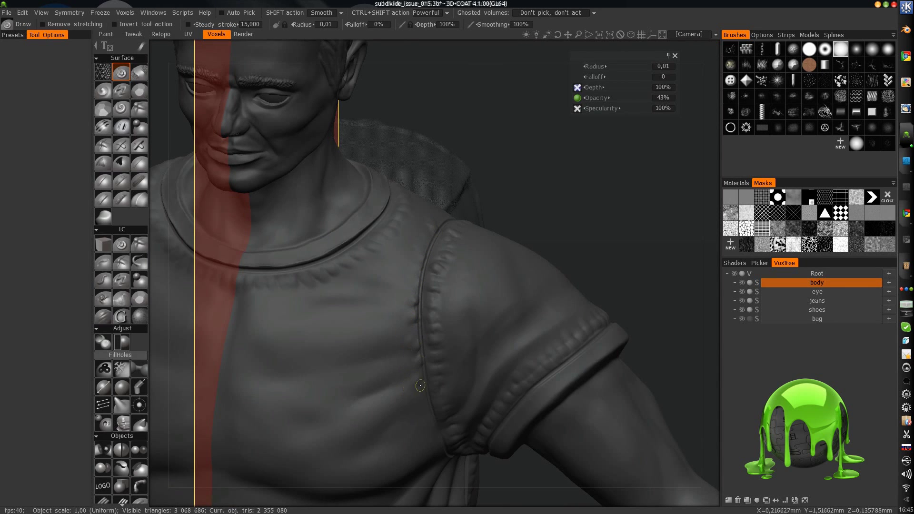
mouse_move(337, 304)
middle_down()
mouse_move(405, 336)
mouse_move(355, 153)
mouse_move(522, 363)
mouse_move(477, 273)
mouse_move(446, 395)
mouse_move(357, 469)
mouse_move(383, 303)
mouse_move(353, 353)
mouse_move(347, 316)
middle_up()
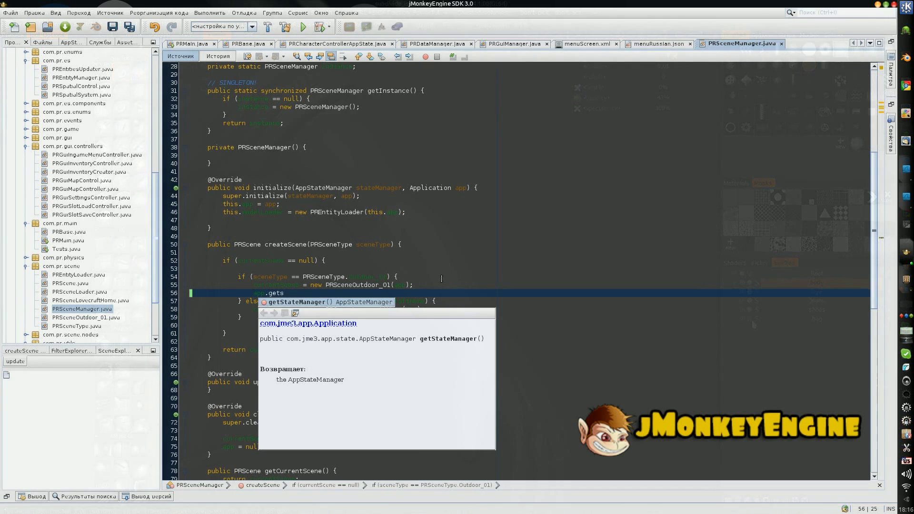
- Write the chain getStateManager().getState(BulletAppState.class).getPhysicsSpace() on line 57 using code completion
key(Return)
text(.)
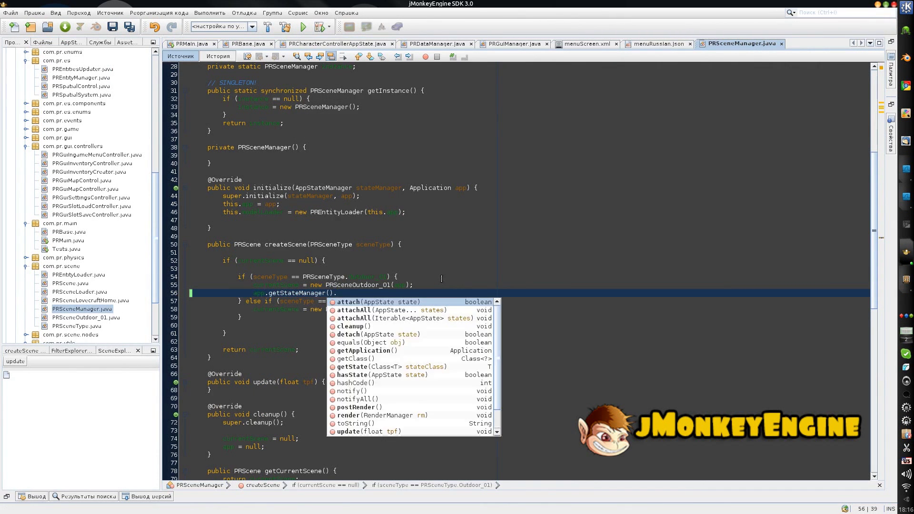
text(get)
key(Down)
key(Down)
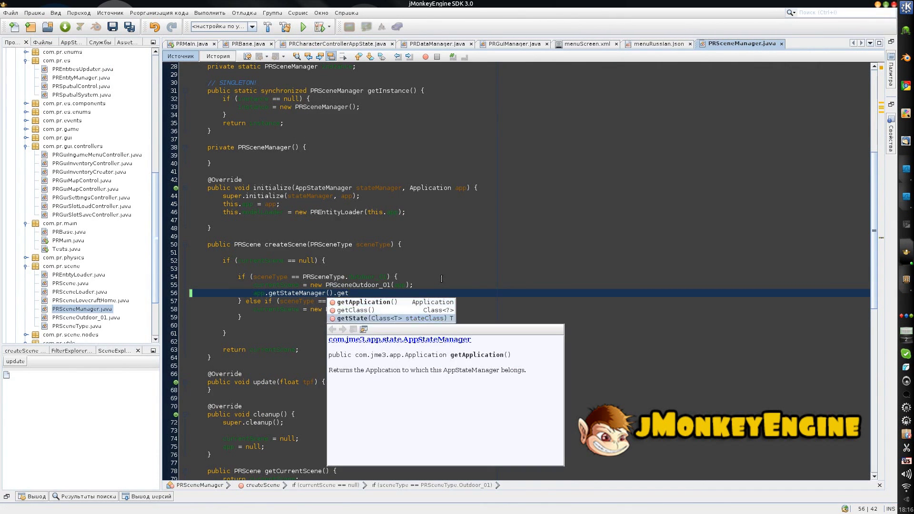
key(Return)
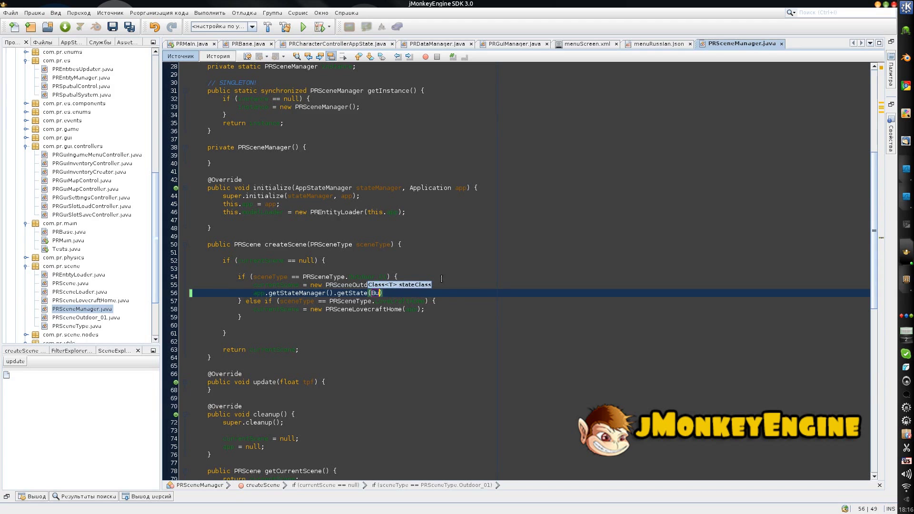
key(ctrl+space)
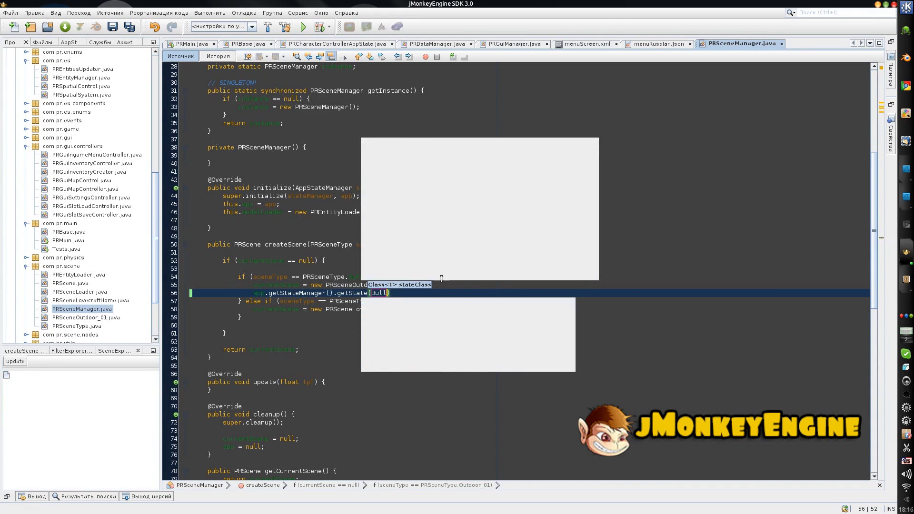
key(Return)
text(.)
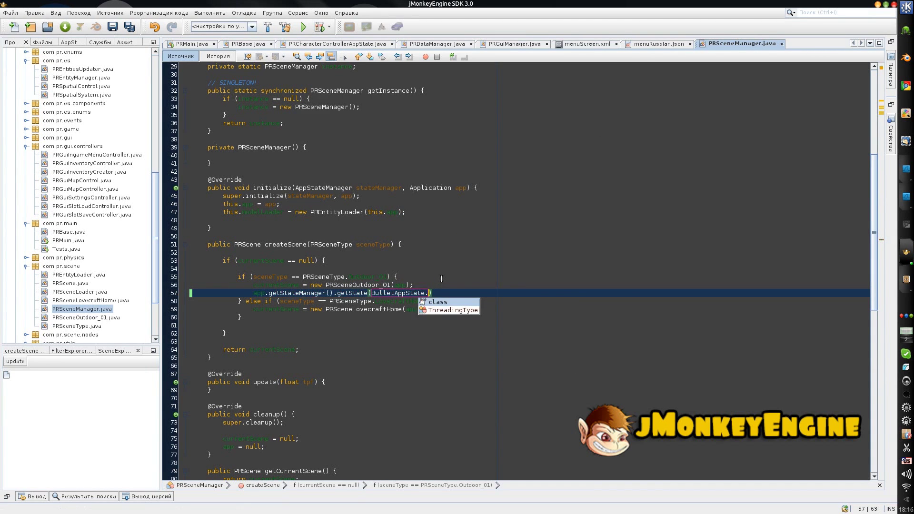
key(Return)
text(.)
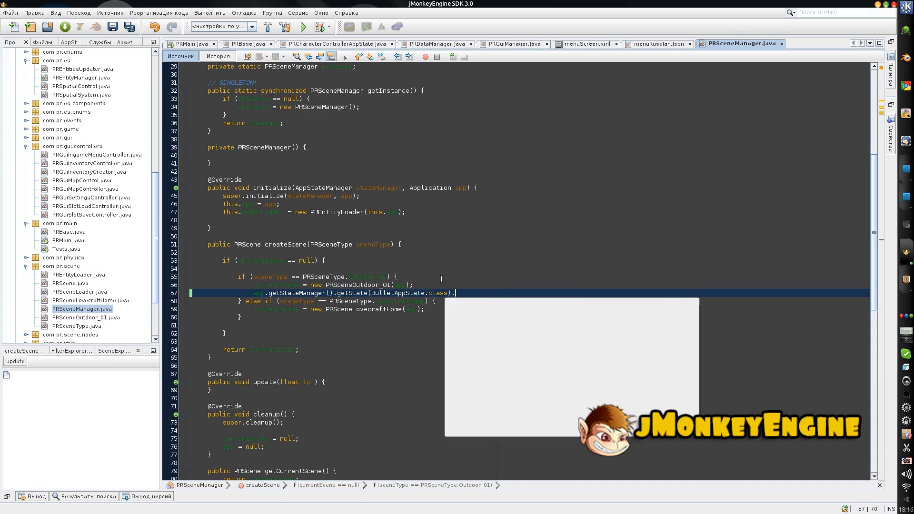
text(get)
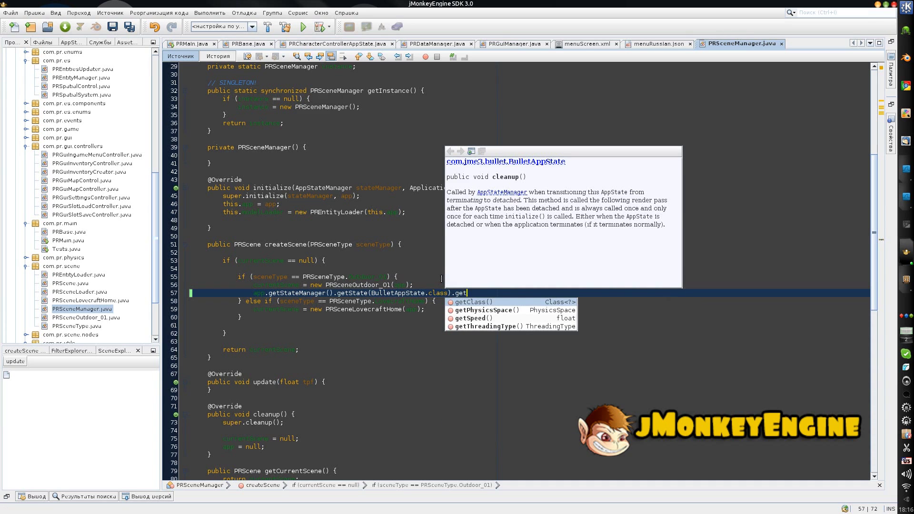
key(Down)
key(Return)
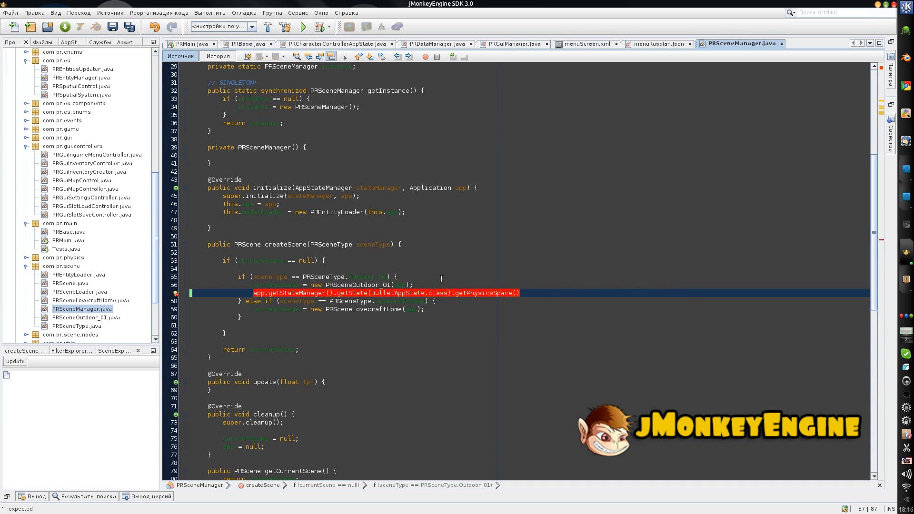
- Assign the result to 'space' and declare it as a new local variable via the hint bulb
text(;)
key(Home)
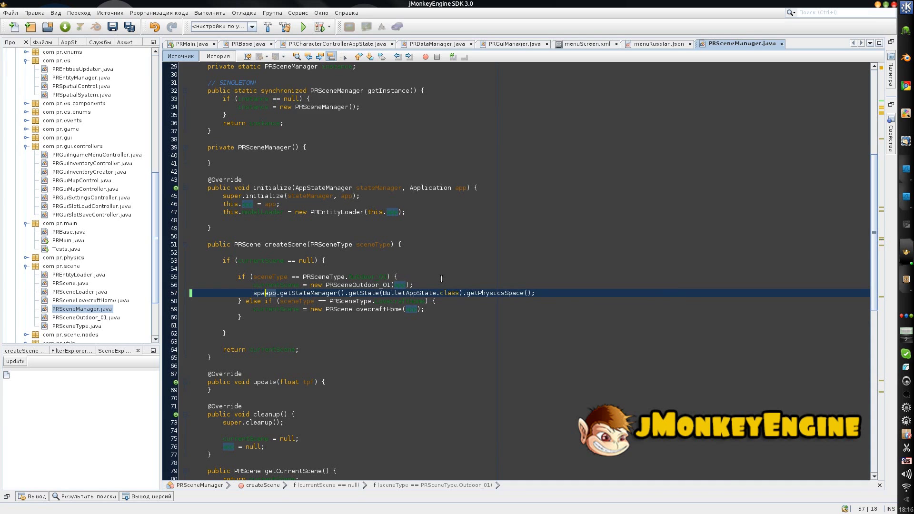
text(space =)
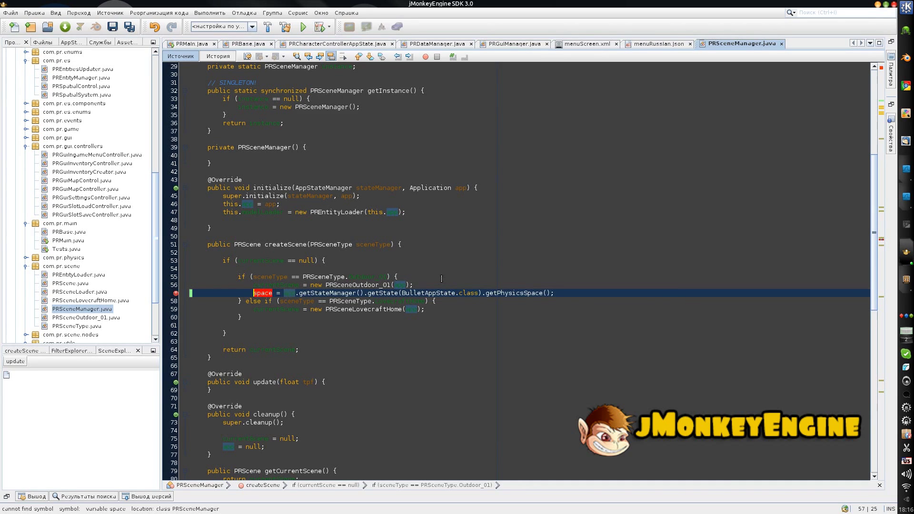
click(175, 295)
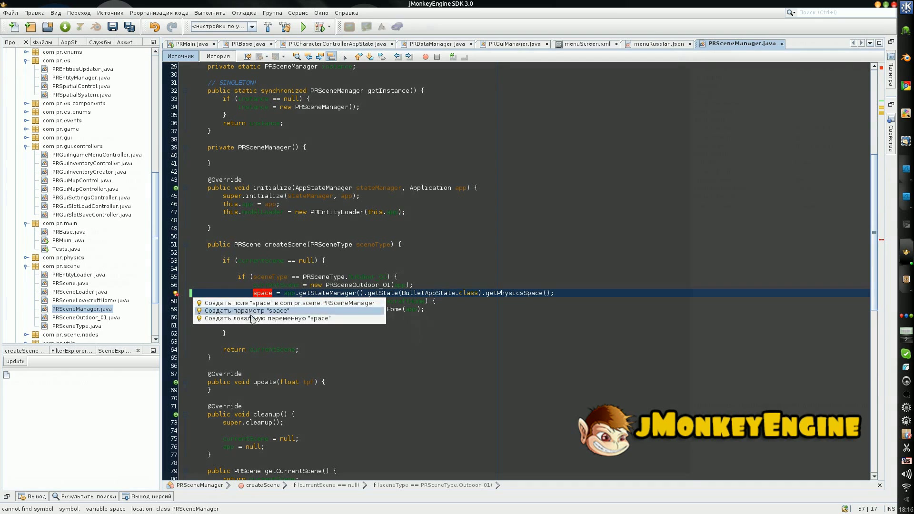
click(266, 318)
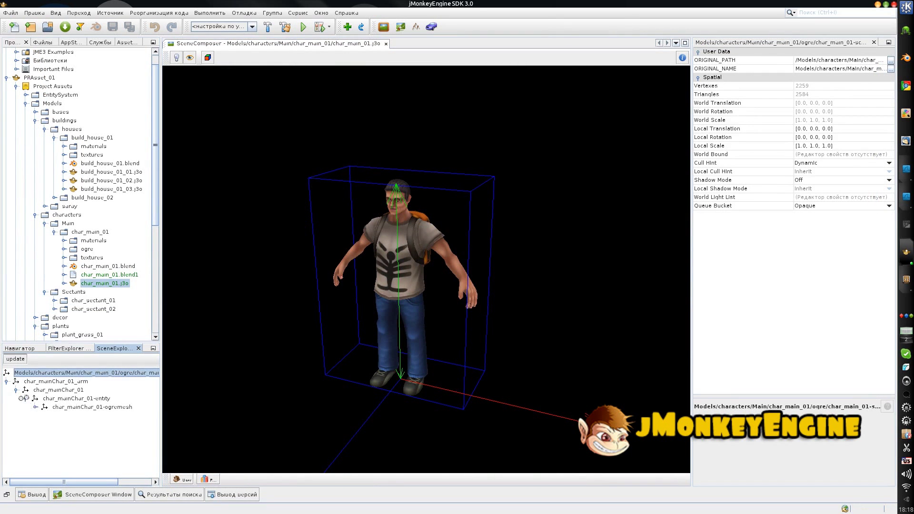
- Expand the char_mainChar_01-ogremesh node and play char_main_idle_01 on its AnimControl
click(35, 407)
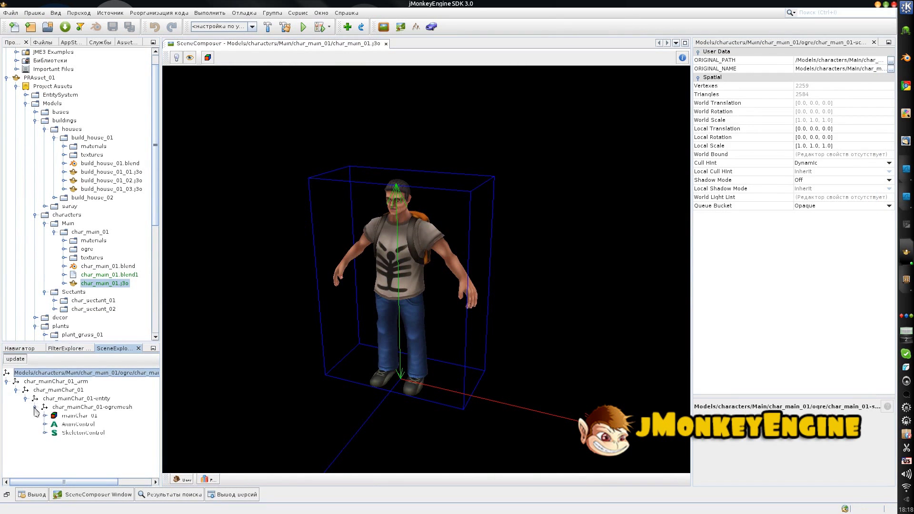
click(82, 424)
click(888, 61)
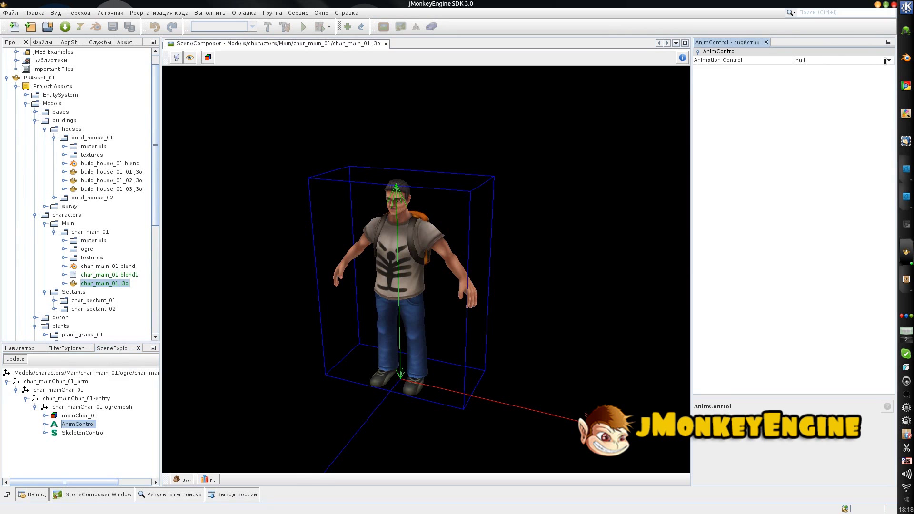
click(887, 60)
click(848, 81)
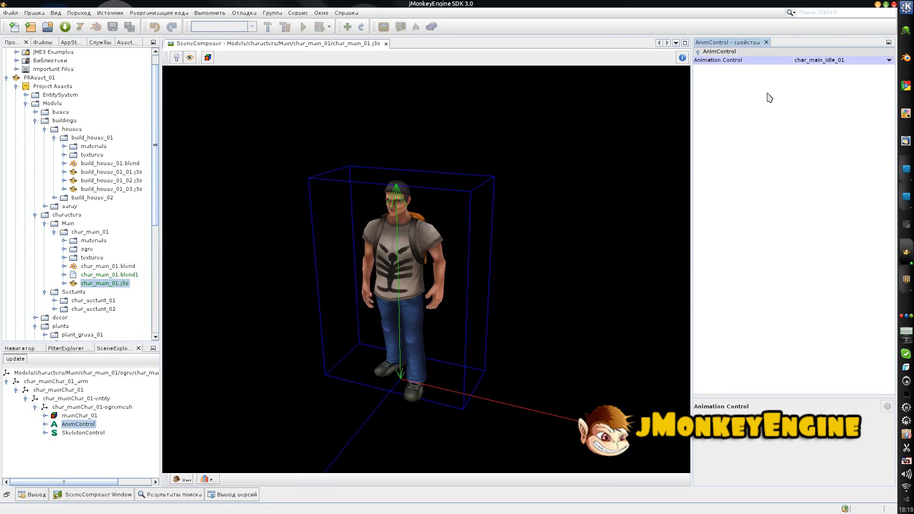
click(482, 316)
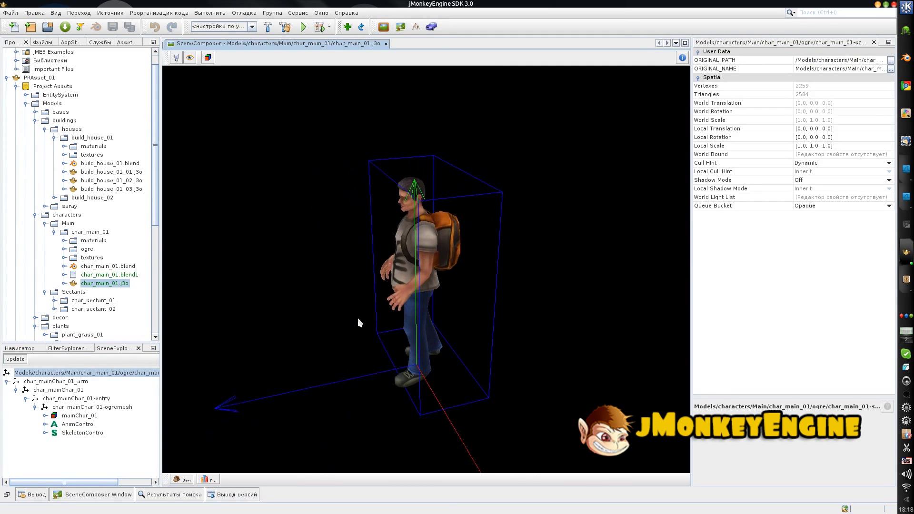
- View the character side-on and switch its AnimControl to the char_main_walk animation
mouse_move(326, 312)
mouse_down()
mouse_move(495, 311)
mouse_move(575, 298)
mouse_up()
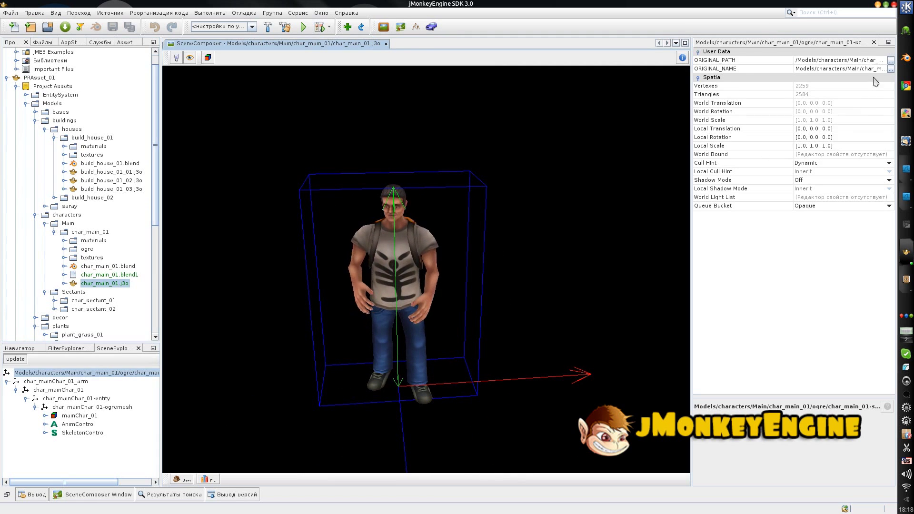
click(76, 424)
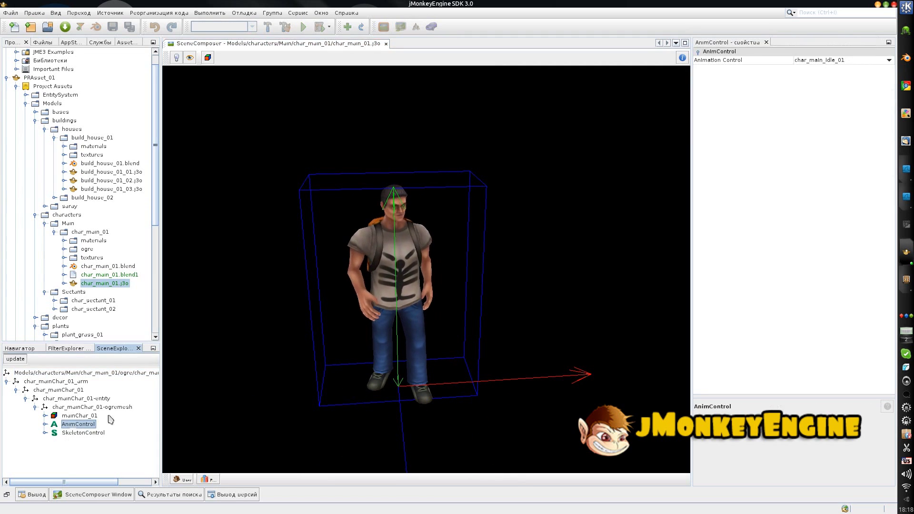
click(888, 61)
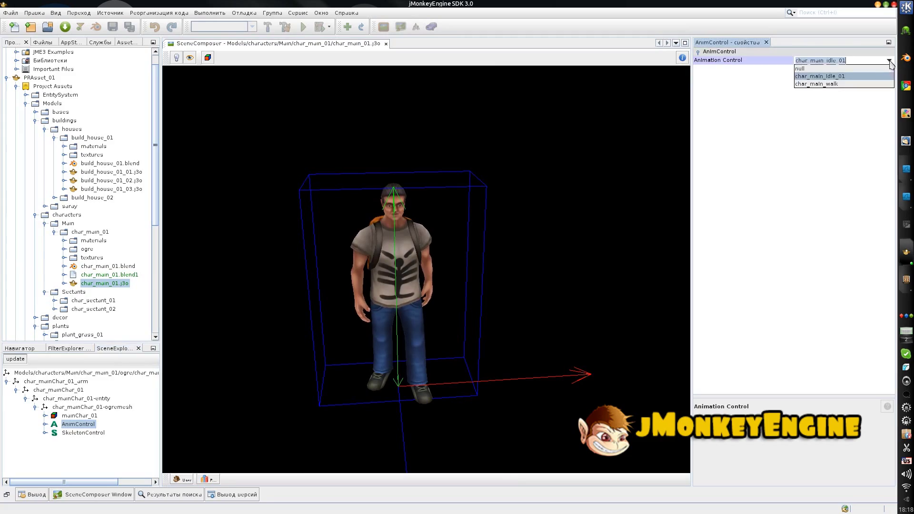
click(838, 84)
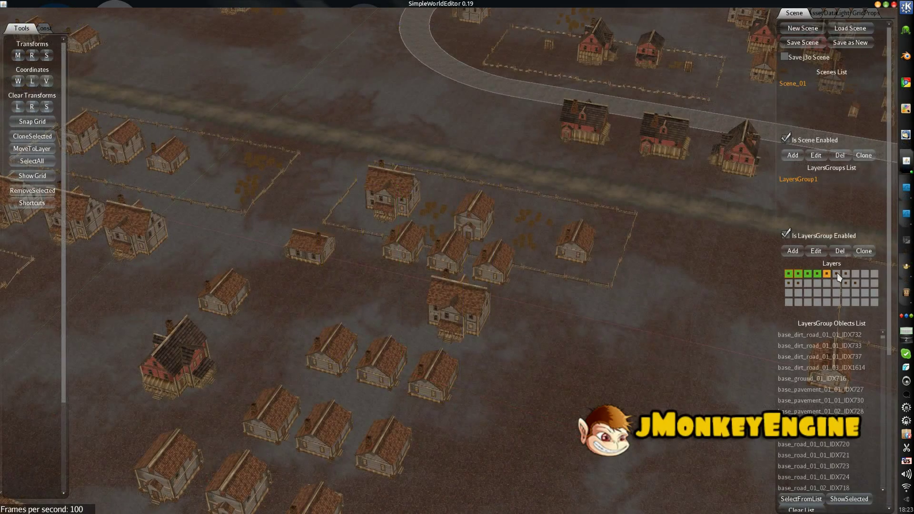
- Turn on the tree and car layers in the Layers grid
click(835, 273)
click(845, 274)
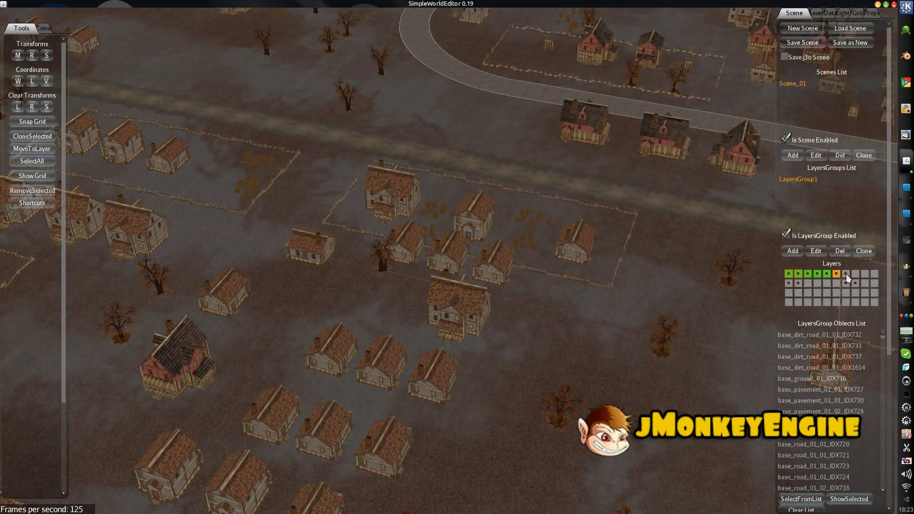
click(845, 283)
click(798, 283)
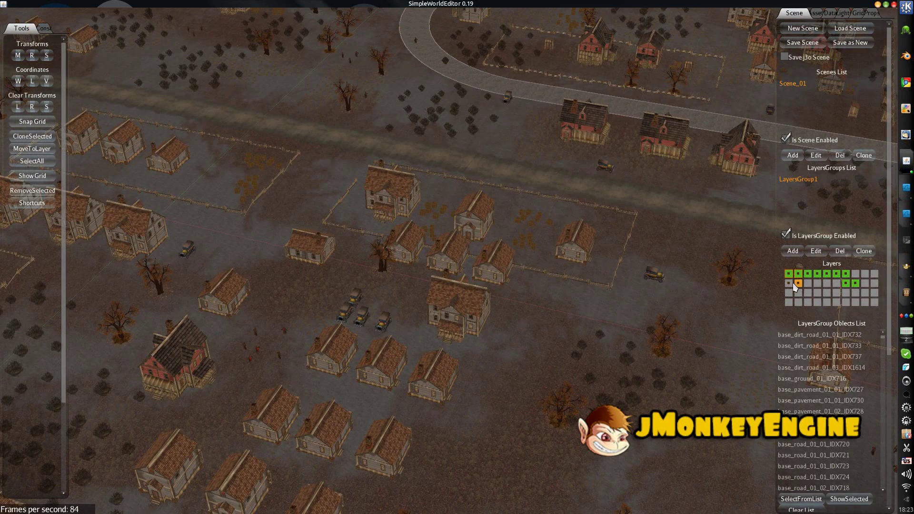
- Place two copies of a house near the town centre
click(476, 222)
scroll(501, 263, up, 1)
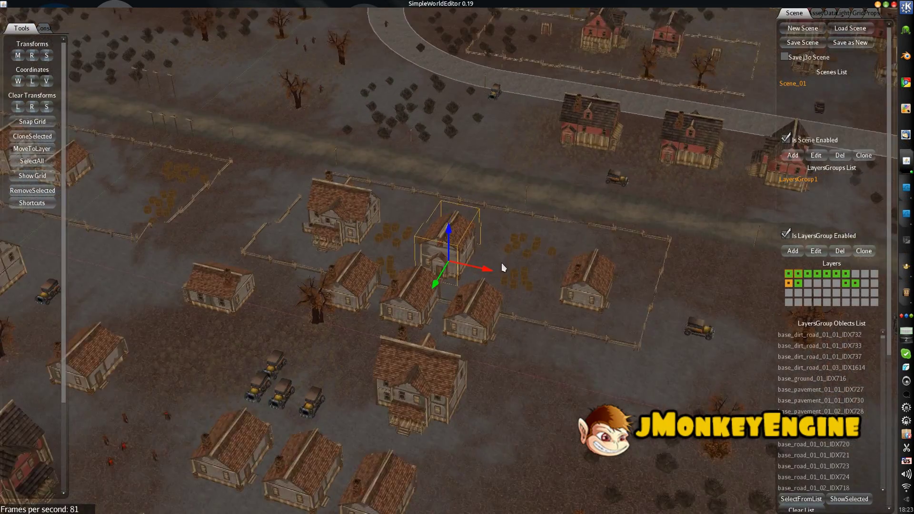
scroll(501, 262, up, 2)
mouse_move(494, 266)
shift+mouse_down()
mouse_move(600, 339)
mouse_move(531, 476)
shift+mouse_up()
click(747, 346)
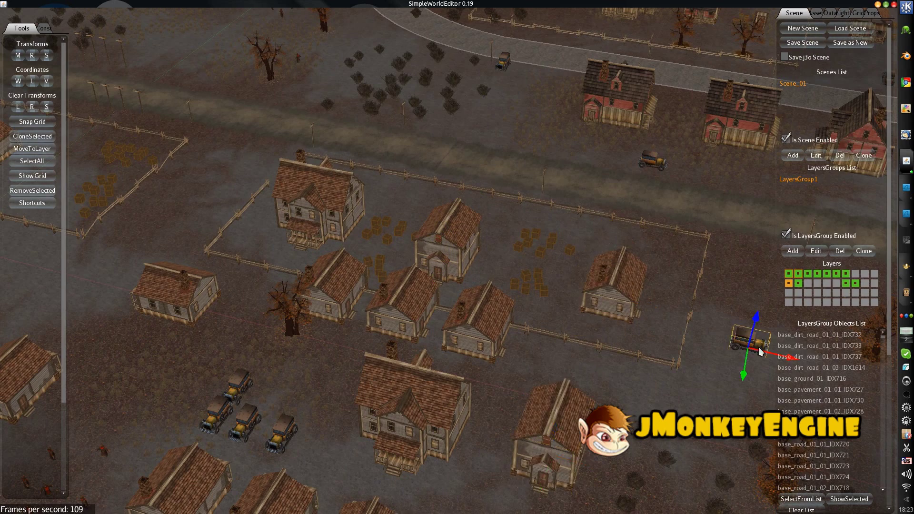
- Add a third car beside the parked cars, turned sideways and moved toward the fence
key(f)
mouse_move(545, 315)
middle_down()
mouse_move(356, 312)
mouse_move(374, 301)
middle_up()
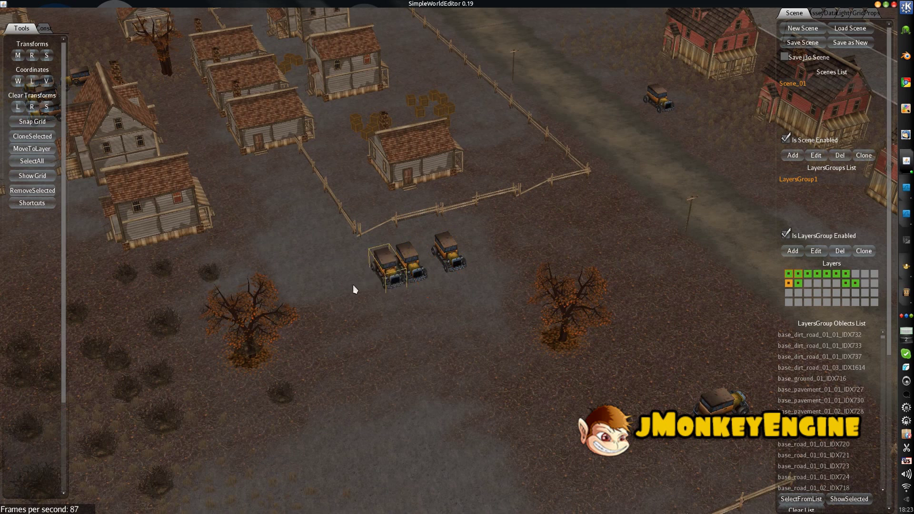
mouse_move(378, 275)
shift+mouse_down()
mouse_move(356, 307)
mouse_move(315, 278)
shift+mouse_up()
key(r)
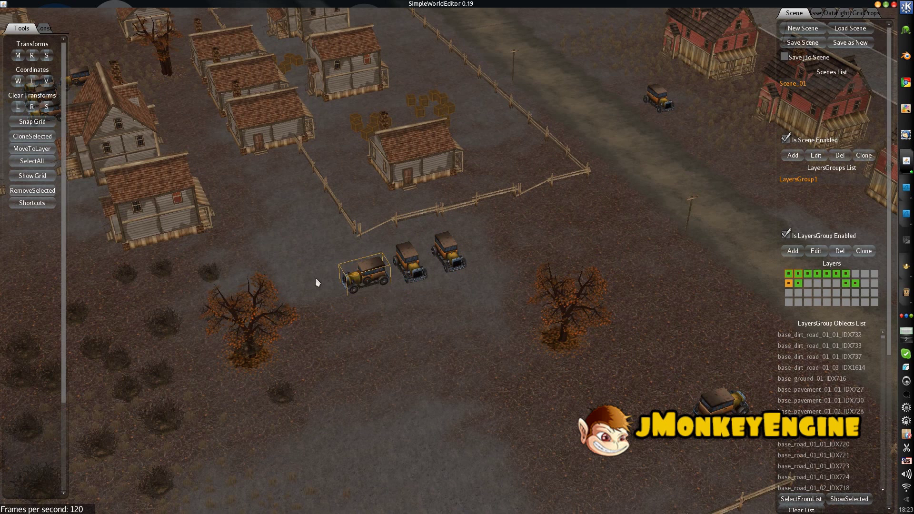
key(m)
drag(380, 304, 365, 283)
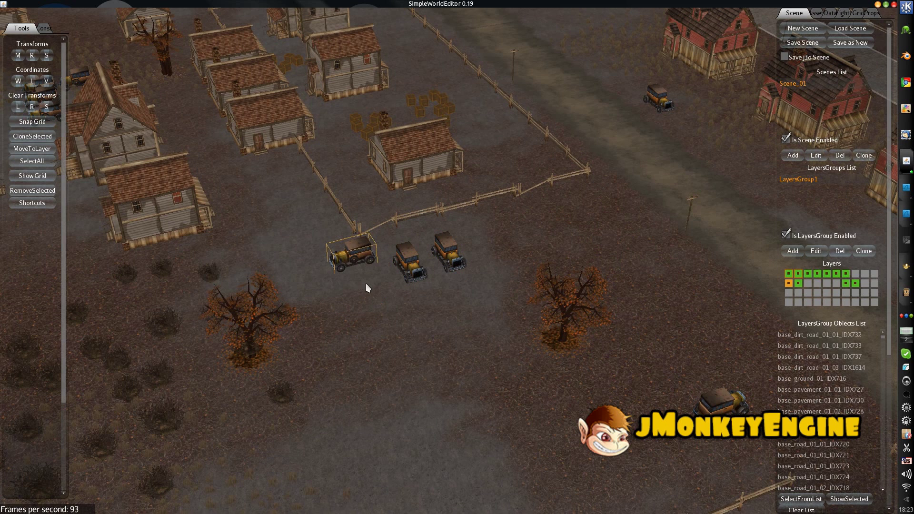
click(280, 243)
- Focus on the small figures and select the group of six among the houses
scroll(279, 238, down, 3)
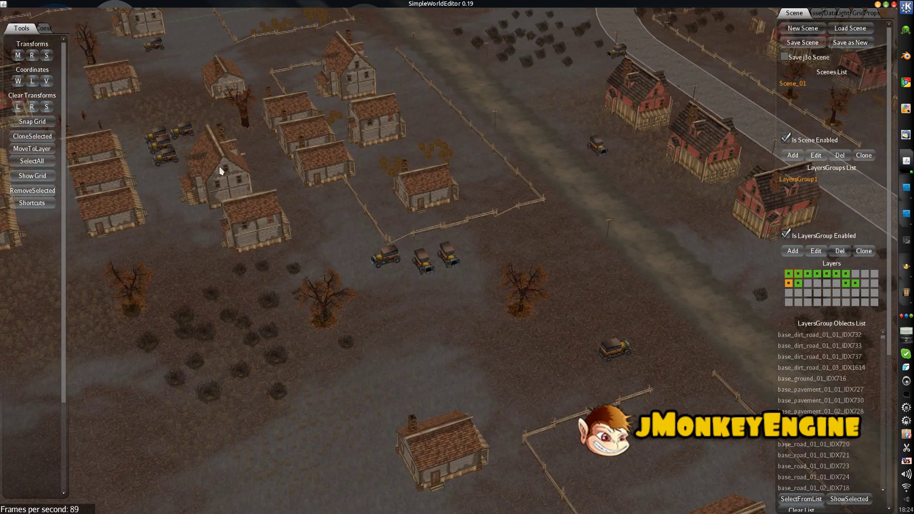
click(97, 122)
key(f)
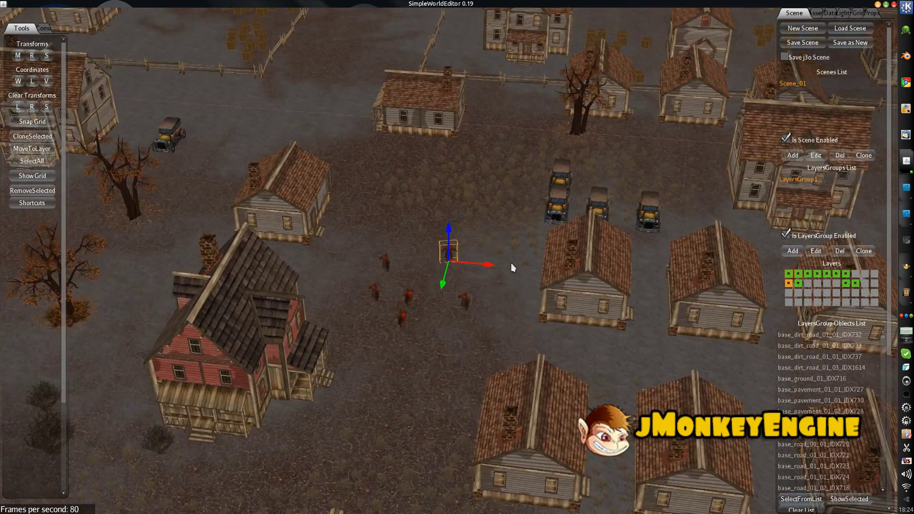
mouse_move(511, 227)
mouse_down()
mouse_move(463, 302)
mouse_move(333, 372)
mouse_move(333, 380)
mouse_up()
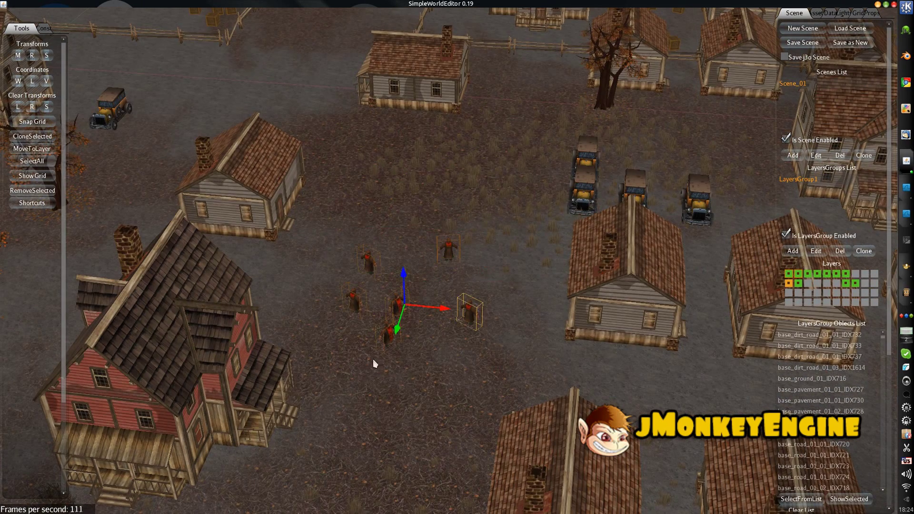
click(72, 272)
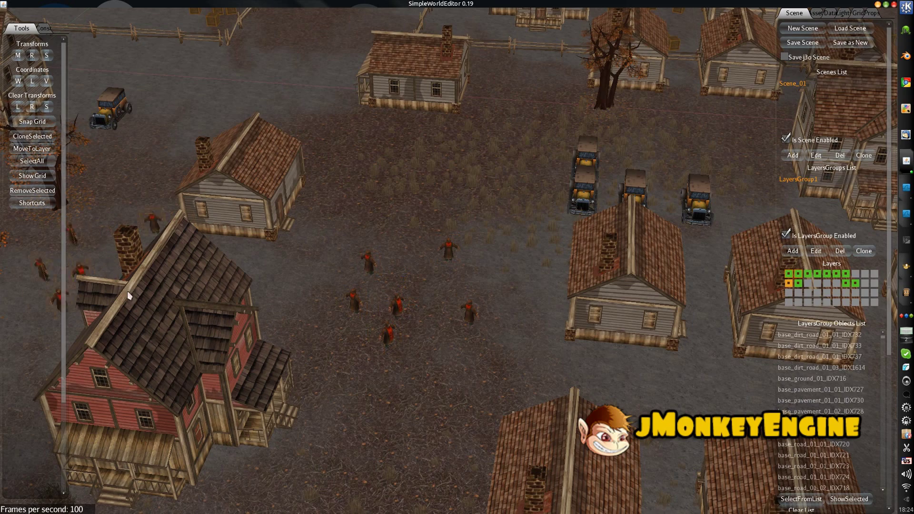